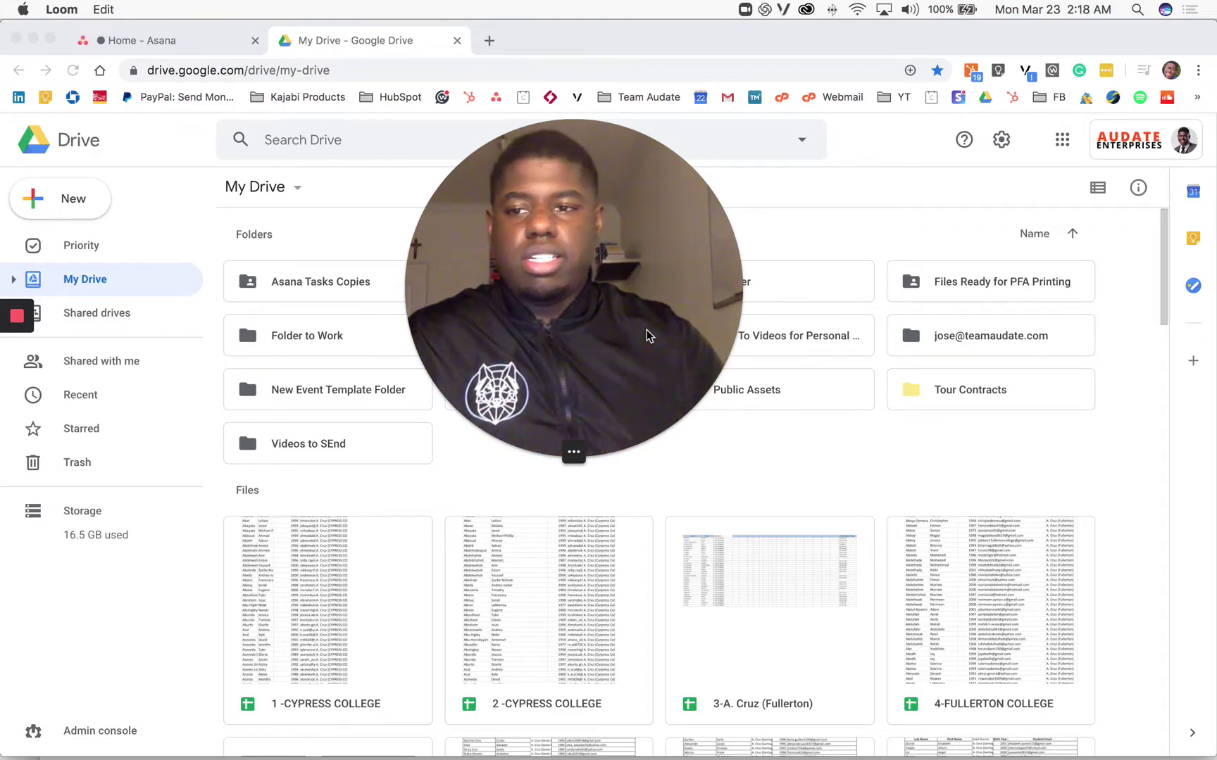
{"action": "left_click_drag", "start_coordinate": [543, 259], "coordinate": [1022, 522]}
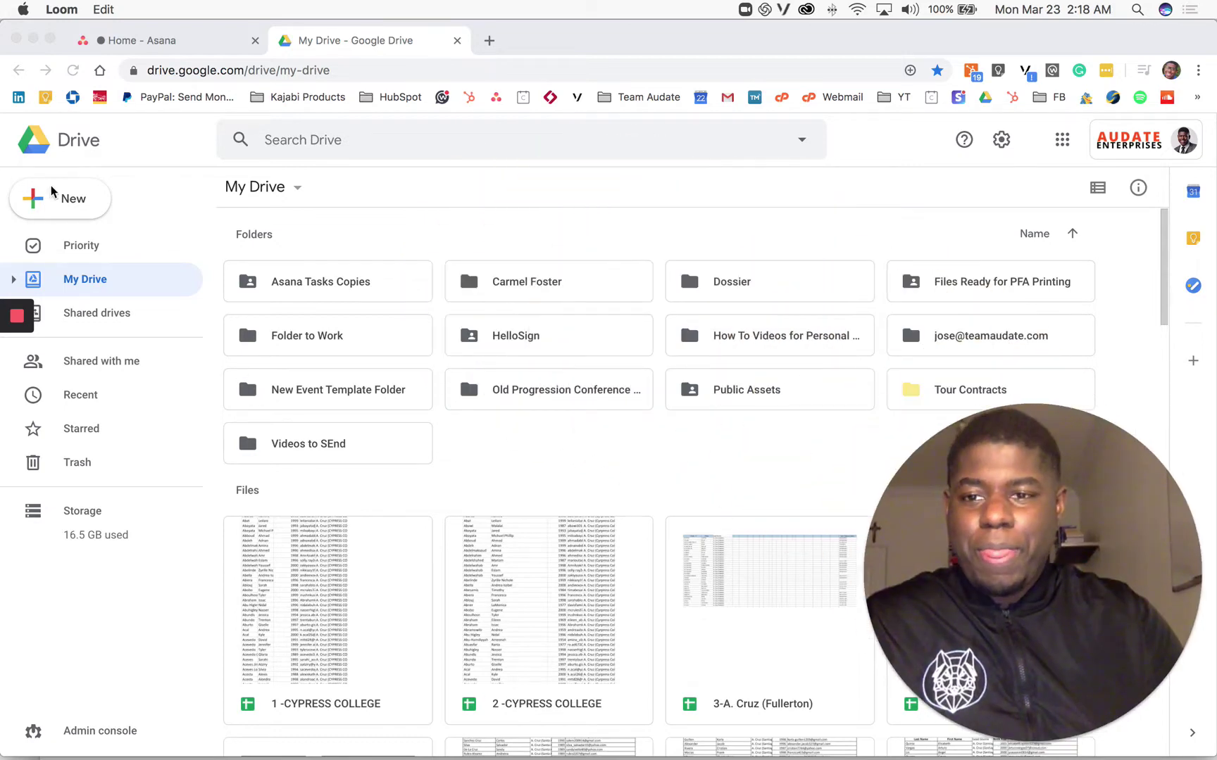
{"action": "left_click", "coordinate": [65, 200]}
{"action": "left_click", "coordinate": [65, 201]}
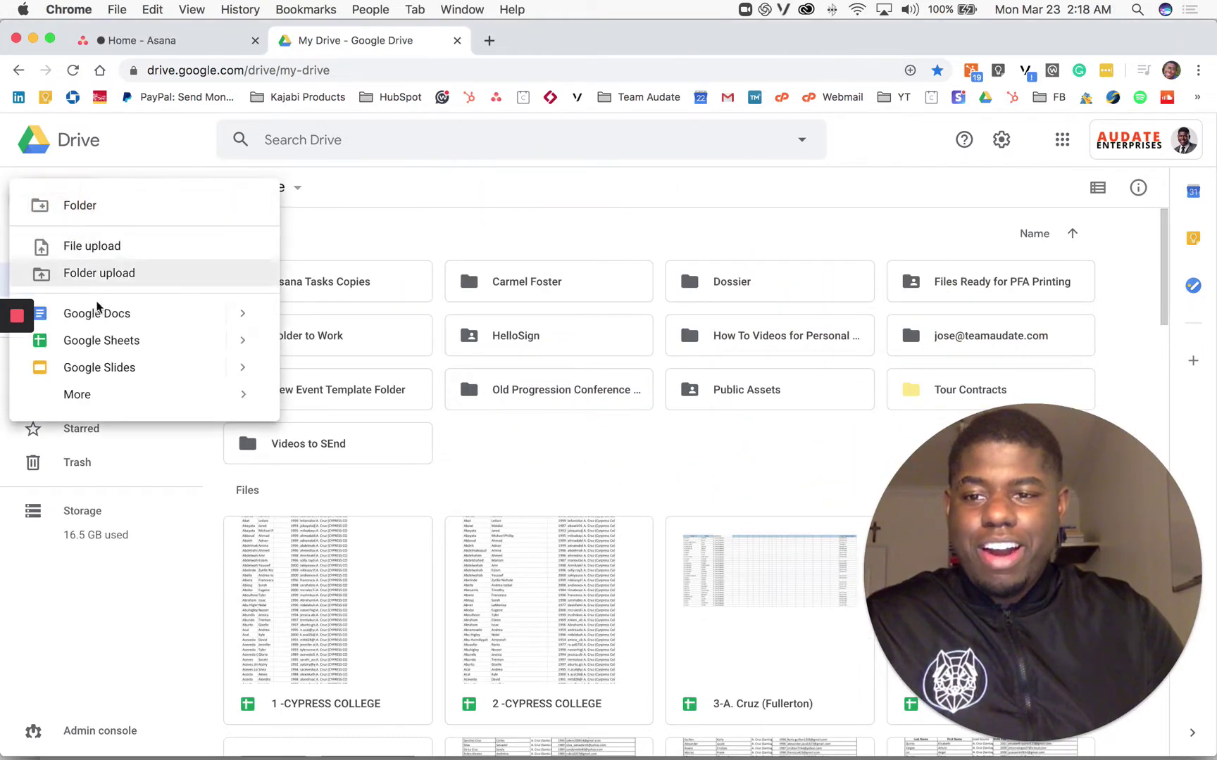
{"action": "left_click", "coordinate": [106, 343]}
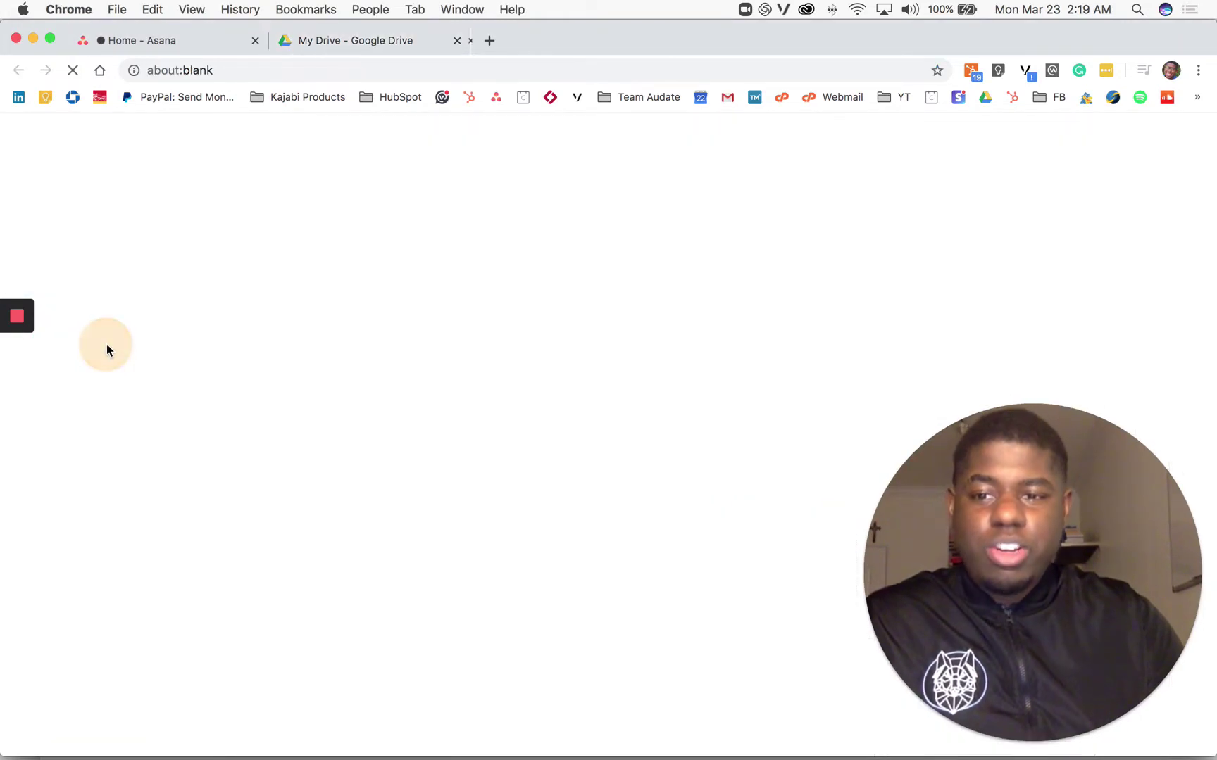
{"action": "left_click", "coordinate": [309, 50]}
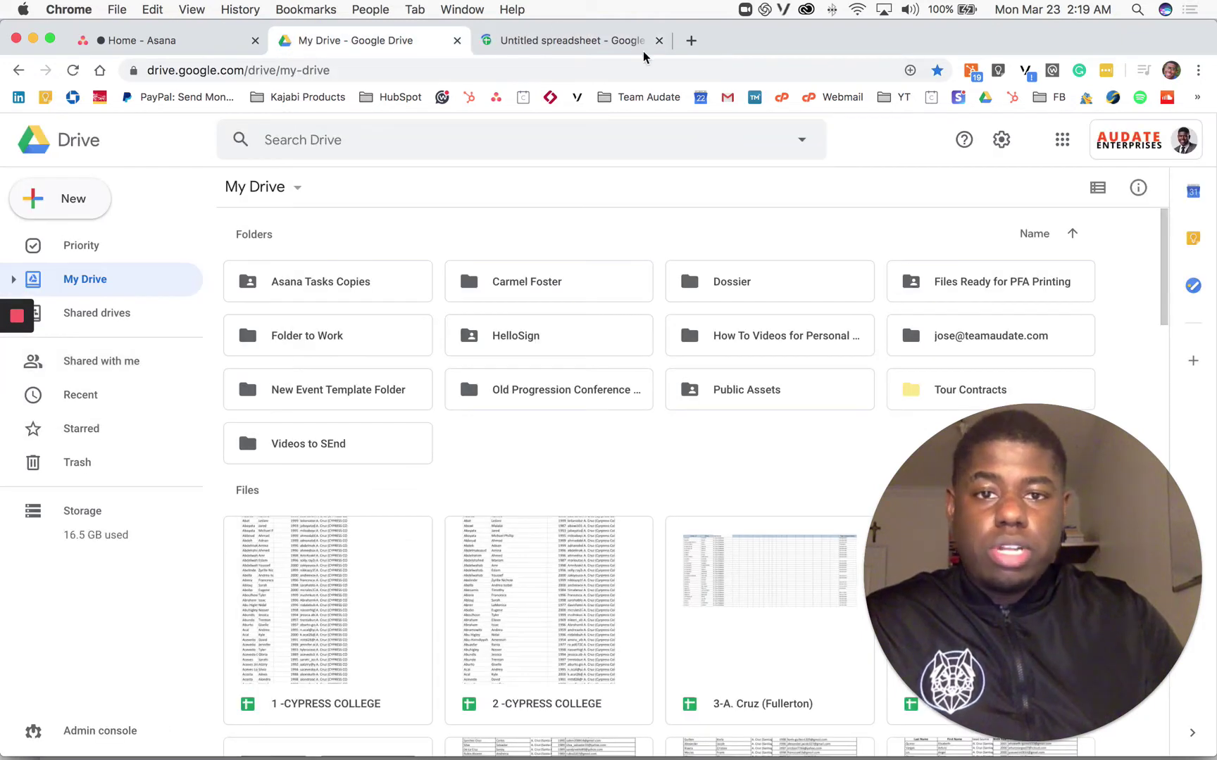
{"action": "left_click", "coordinate": [660, 40]}
{"action": "mouse_move", "coordinate": [28, 318]}
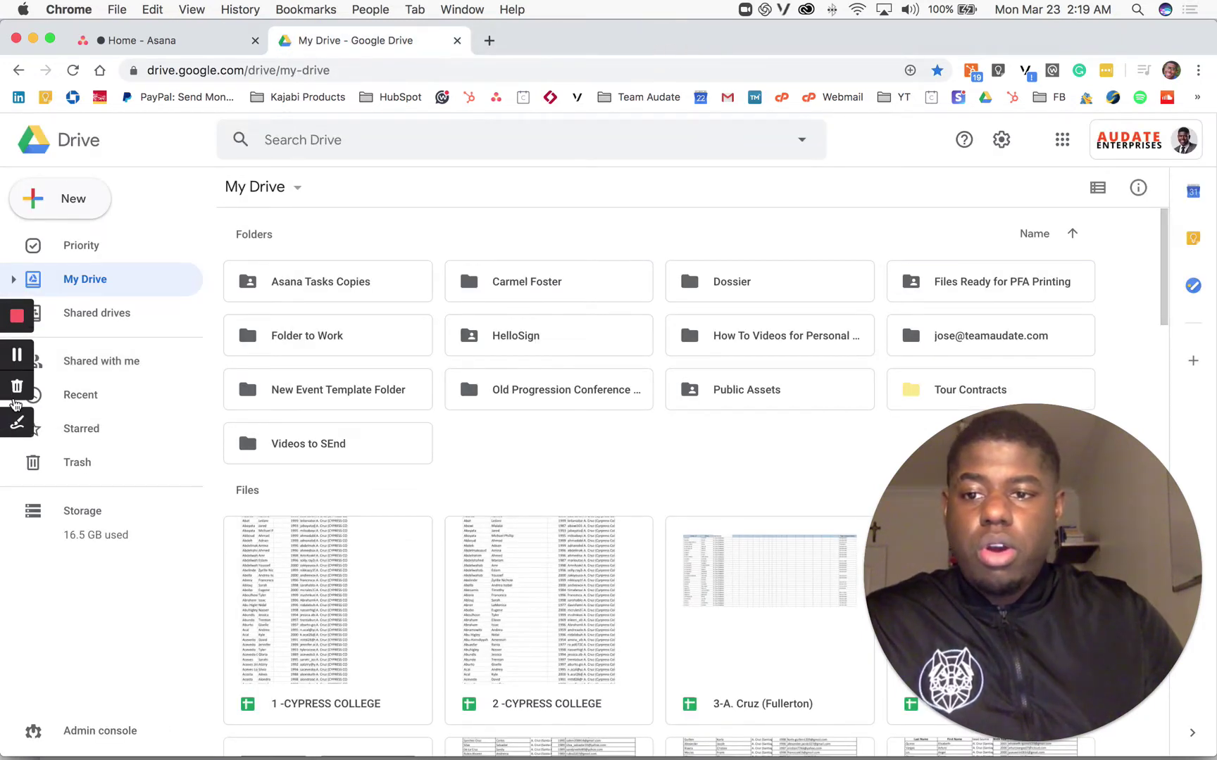
{"action": "left_click", "coordinate": [18, 423]}
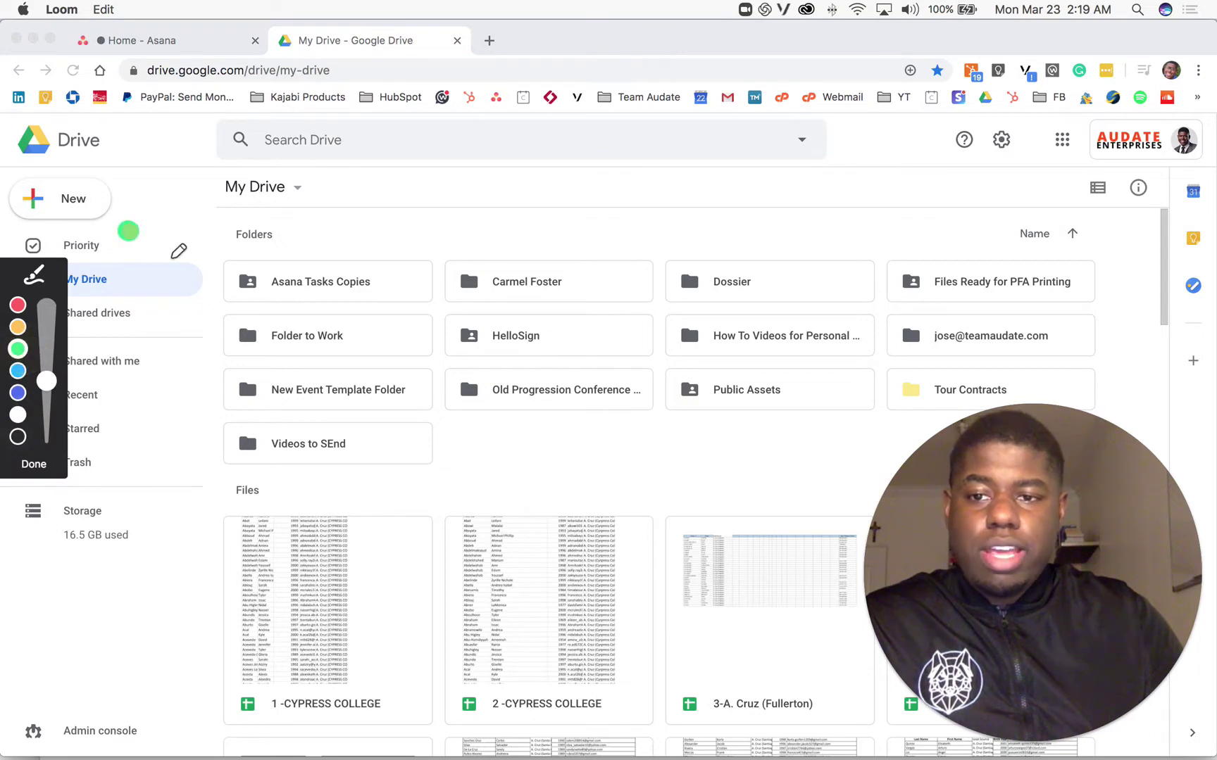
{"action": "mouse_move", "coordinate": [128, 228]}
{"action": "left_mouse_down"}
{"action": "mouse_move", "coordinate": [345, 397]}
{"action": "mouse_move", "coordinate": [140, 307]}
{"action": "mouse_move", "coordinate": [233, 203]}
{"action": "left_mouse_up"}
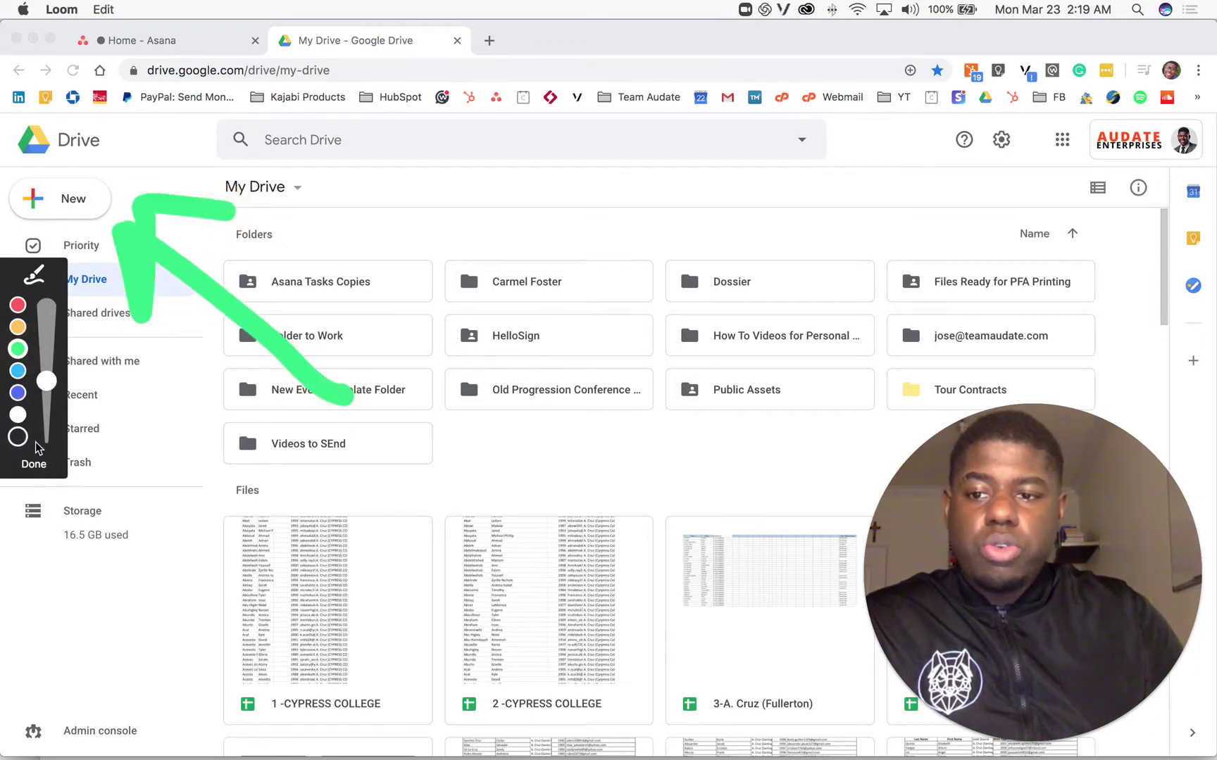
{"action": "left_click", "coordinate": [34, 464]}
Browse the General templates in the Google Sheets template gallery.
{"action": "left_click", "coordinate": [64, 202]}
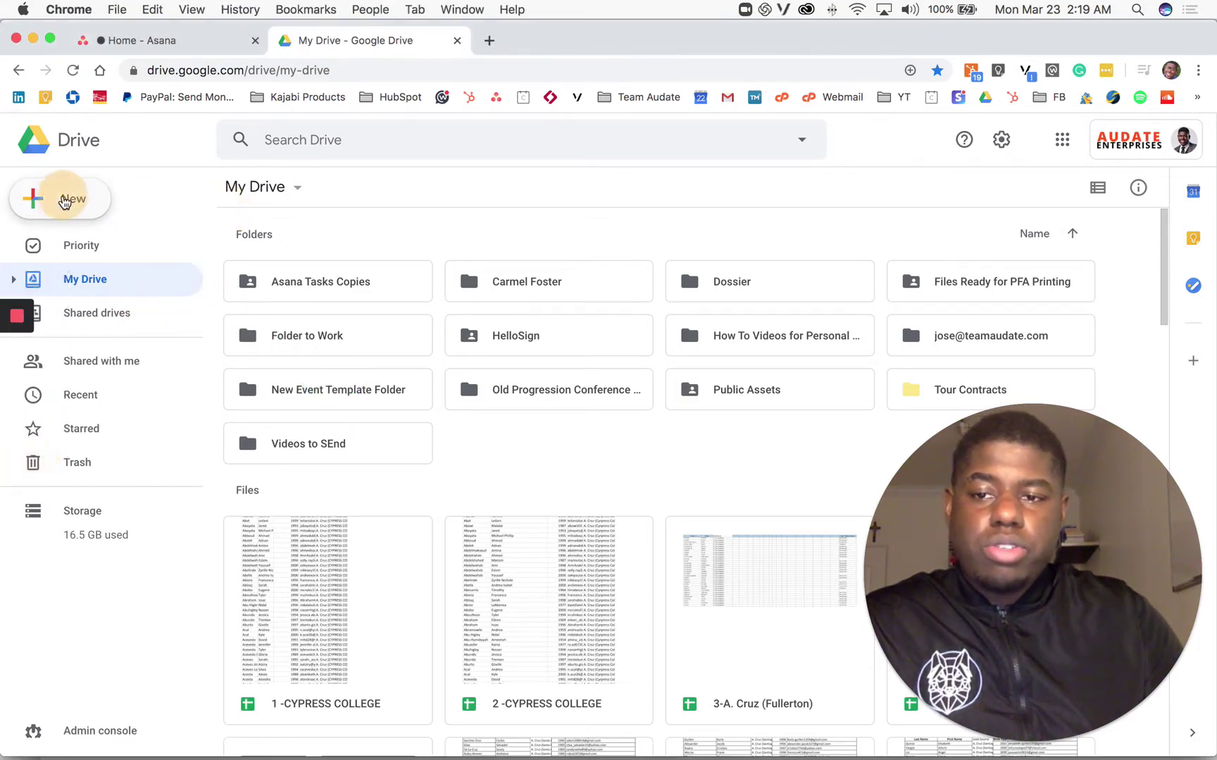
{"action": "left_click", "coordinate": [64, 202]}
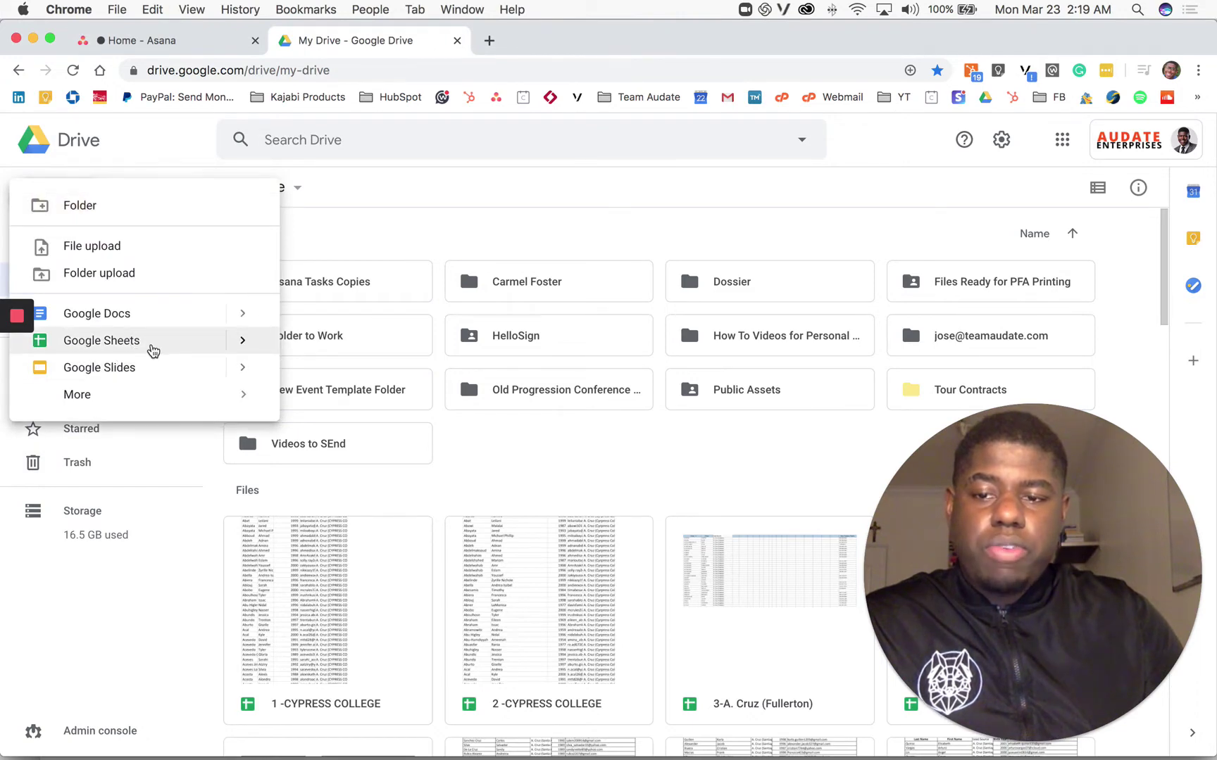
{"action": "mouse_move", "coordinate": [245, 342]}
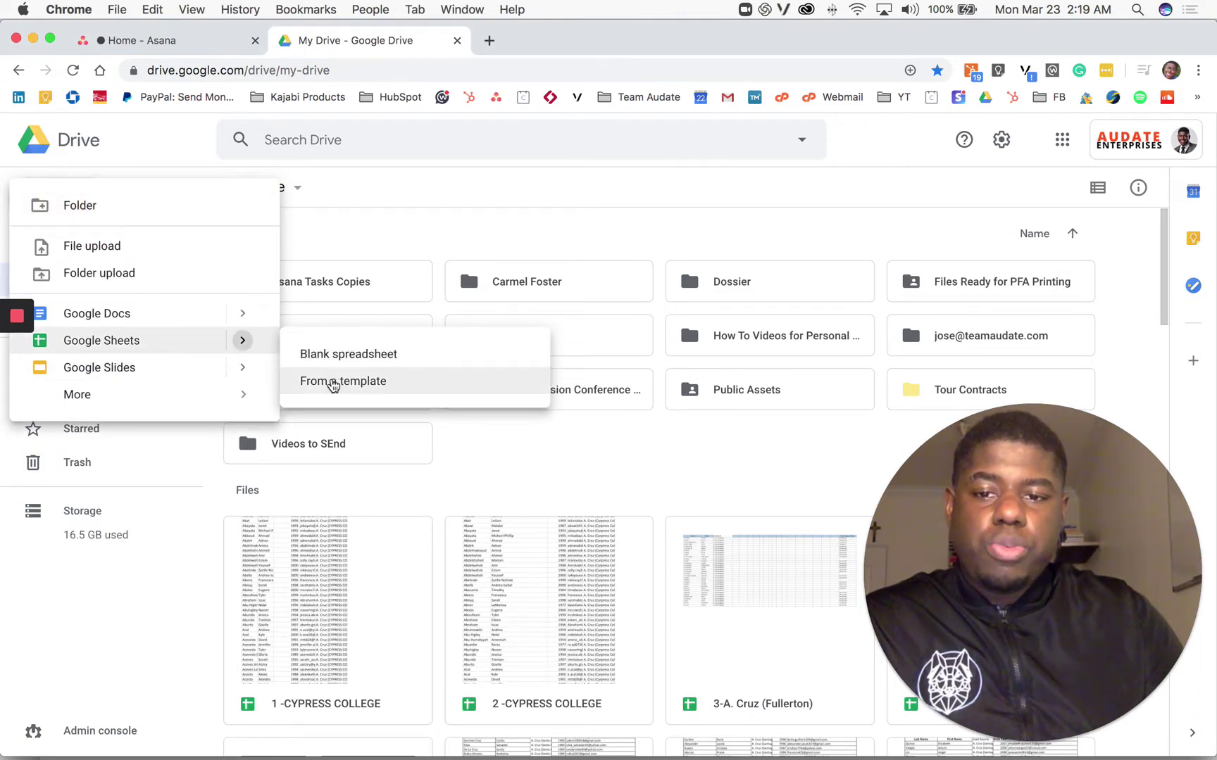
{"action": "left_click", "coordinate": [332, 386]}
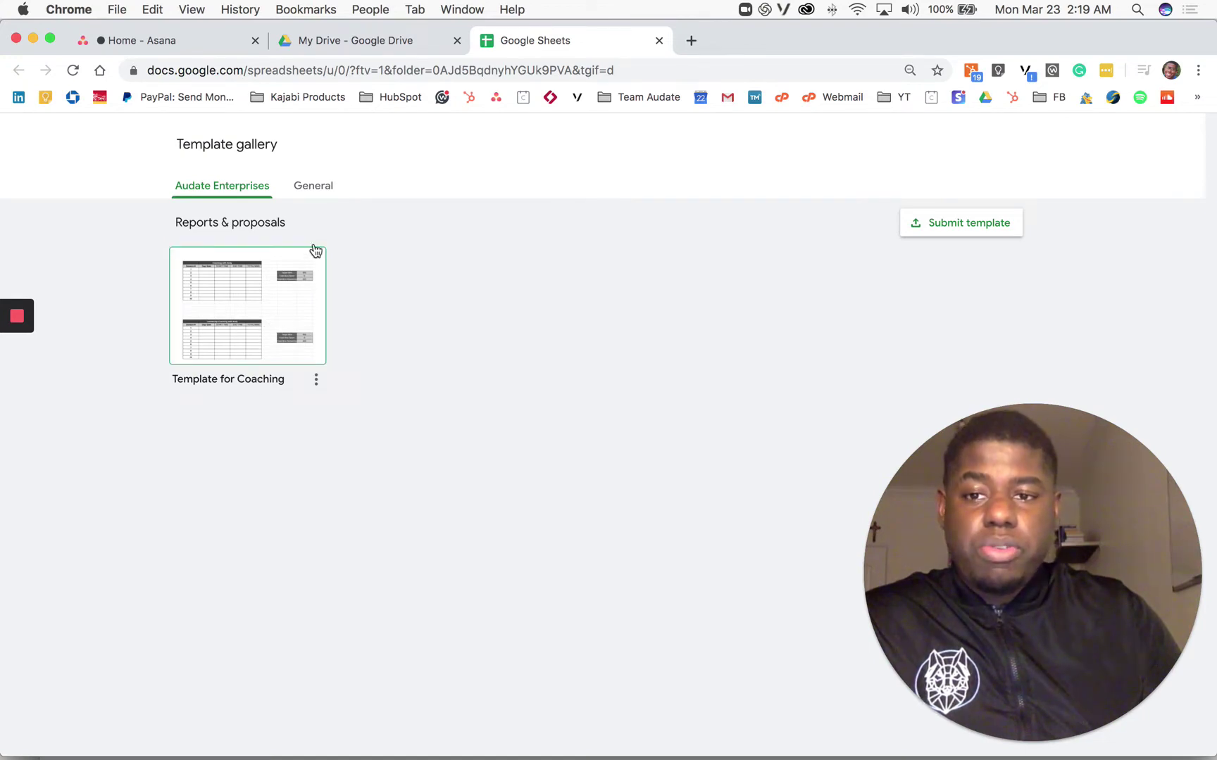
{"action": "left_click", "coordinate": [313, 189]}
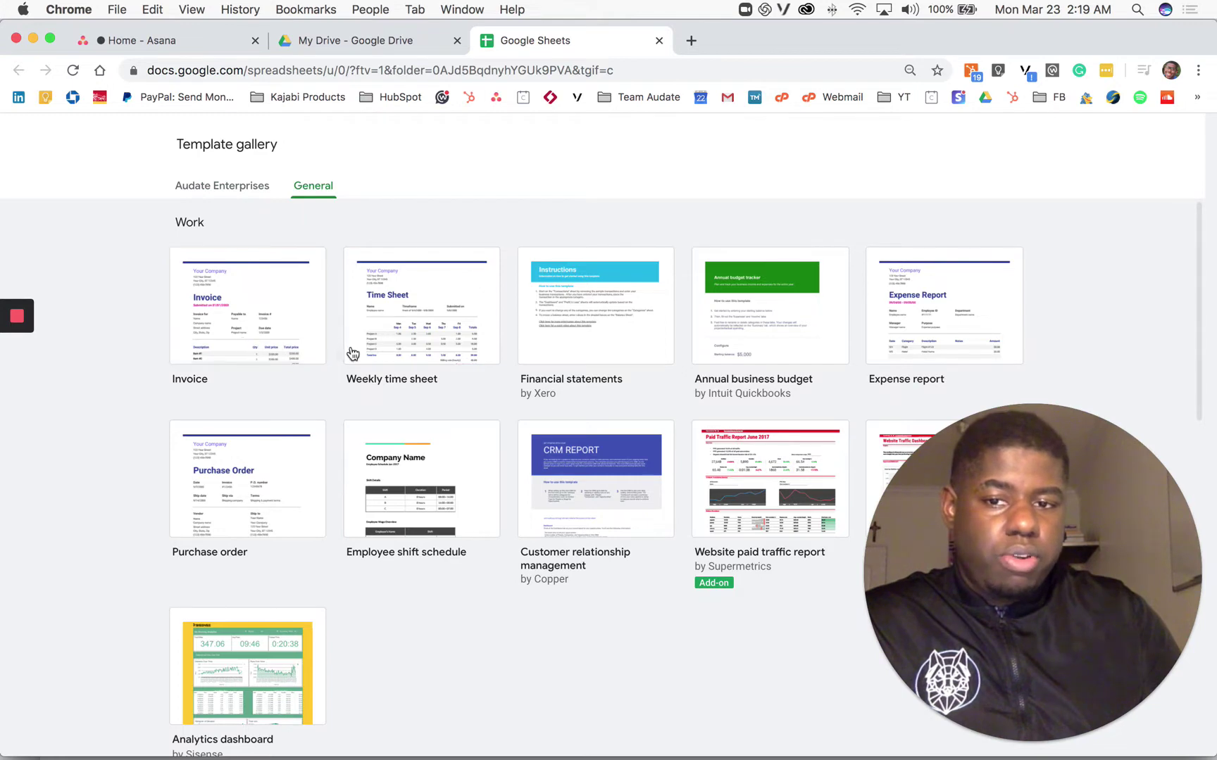
{"action": "scroll", "coordinate": [470, 363], "scroll_direction": "down", "scroll_amount": 1}
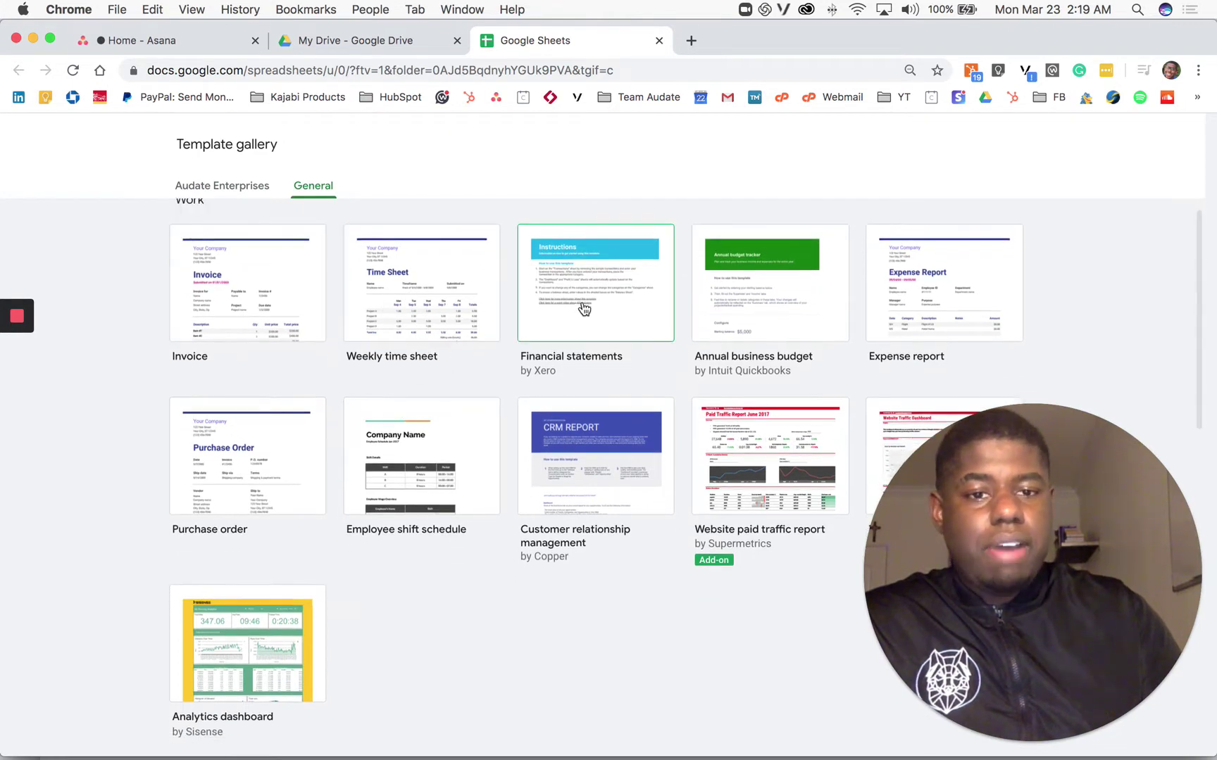
{"action": "scroll", "coordinate": [584, 309], "scroll_direction": "down", "scroll_amount": 1}
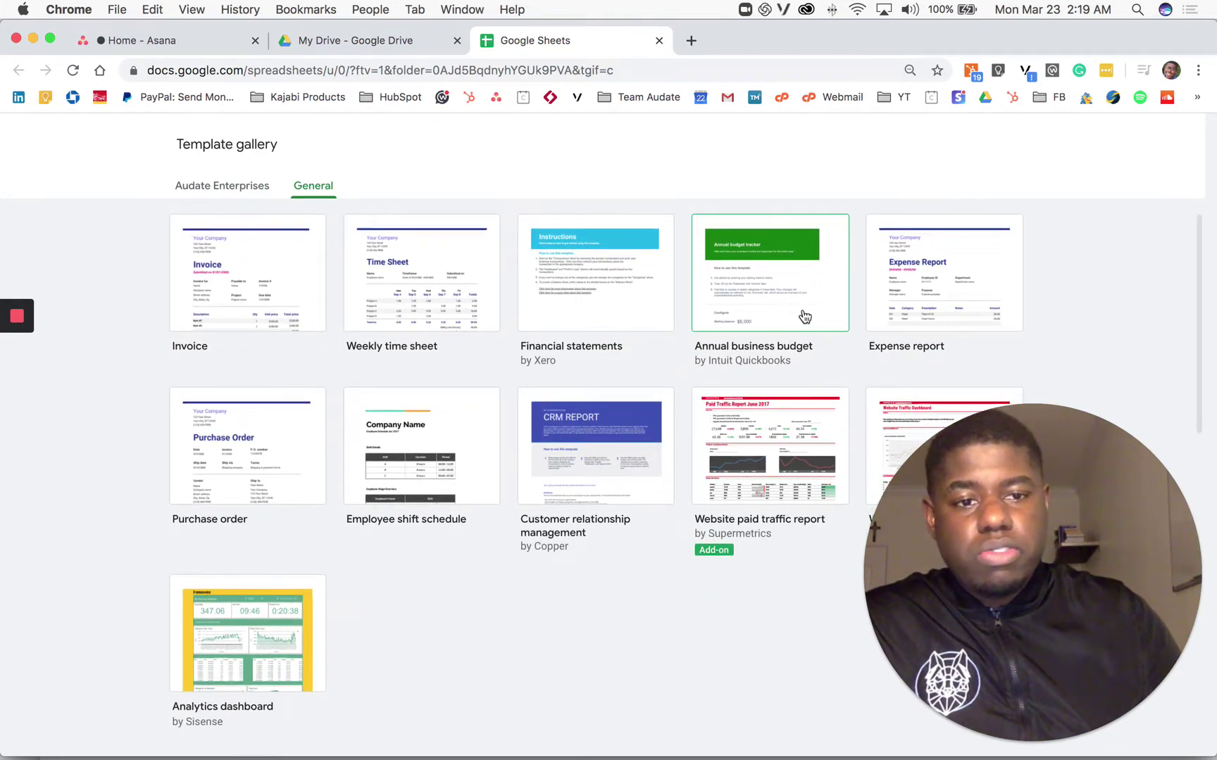
{"action": "scroll", "coordinate": [732, 305], "scroll_direction": "down", "scroll_amount": 12}
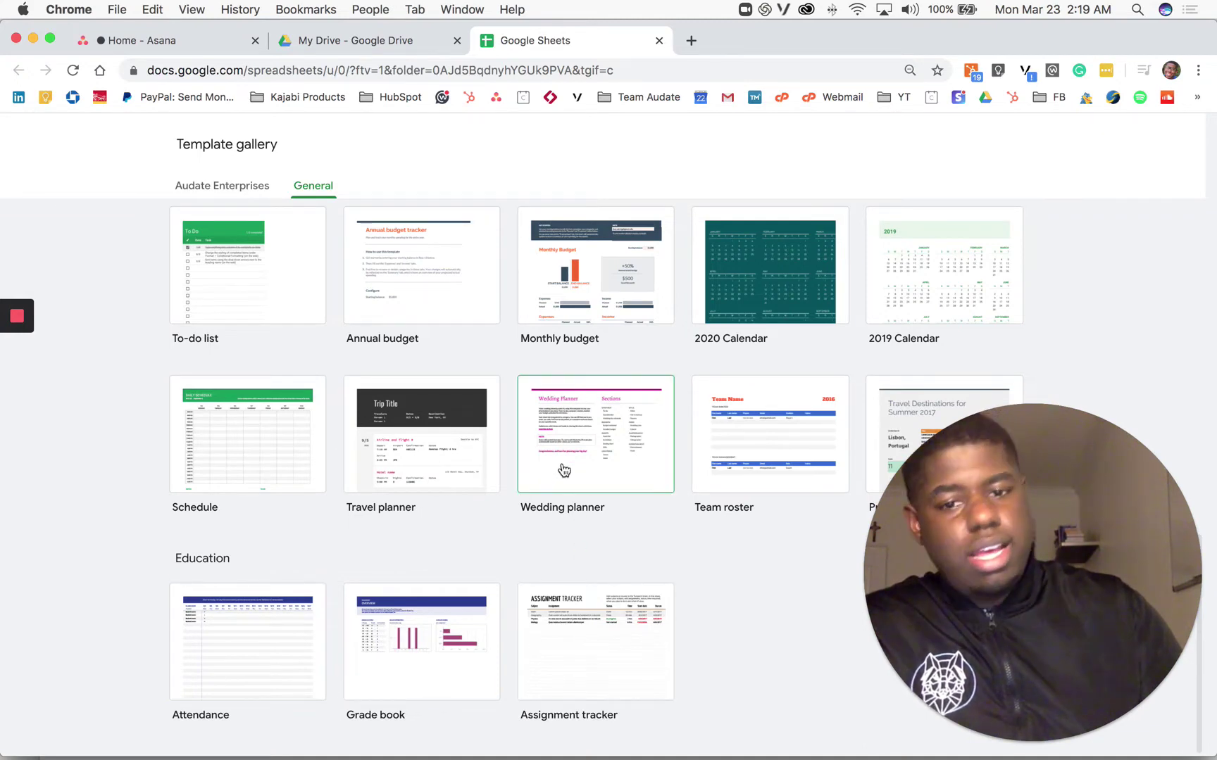
{"action": "left_click", "coordinate": [659, 40]}
Create a new blank Google Sheets spreadsheet in My Drive.
{"action": "left_click", "coordinate": [60, 198]}
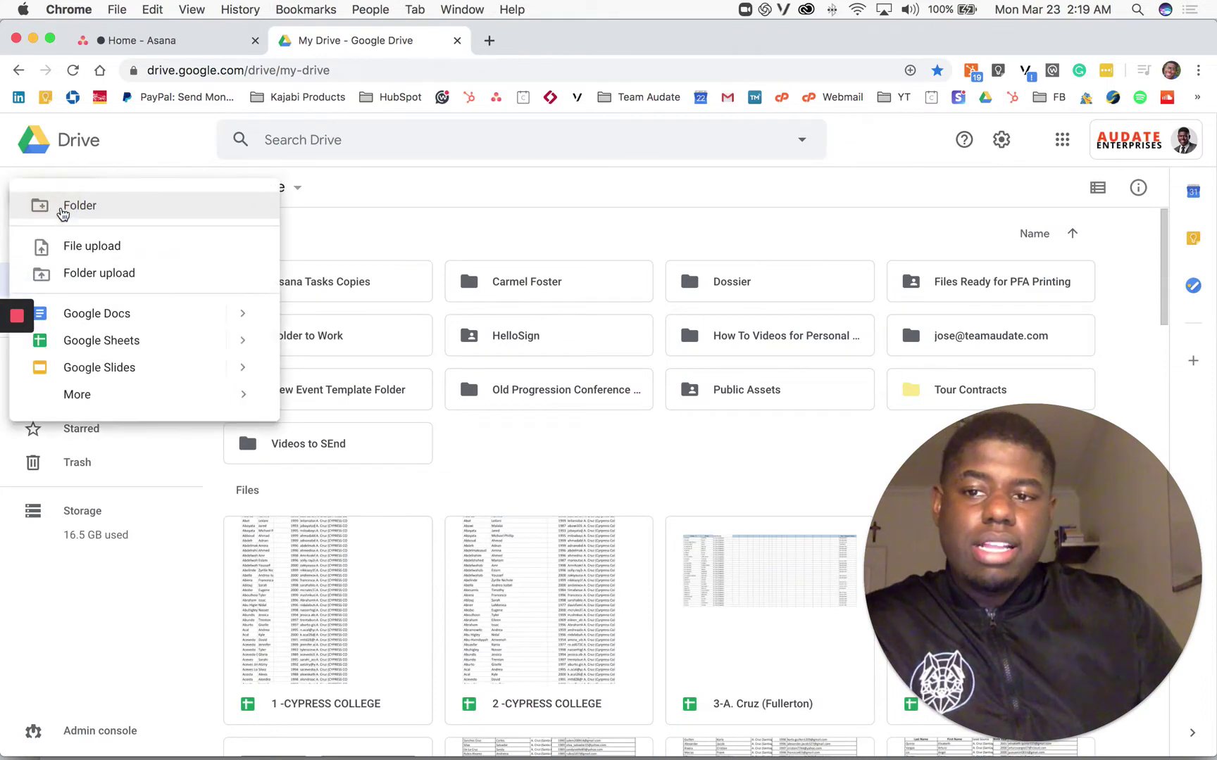
{"action": "left_click", "coordinate": [145, 343]}
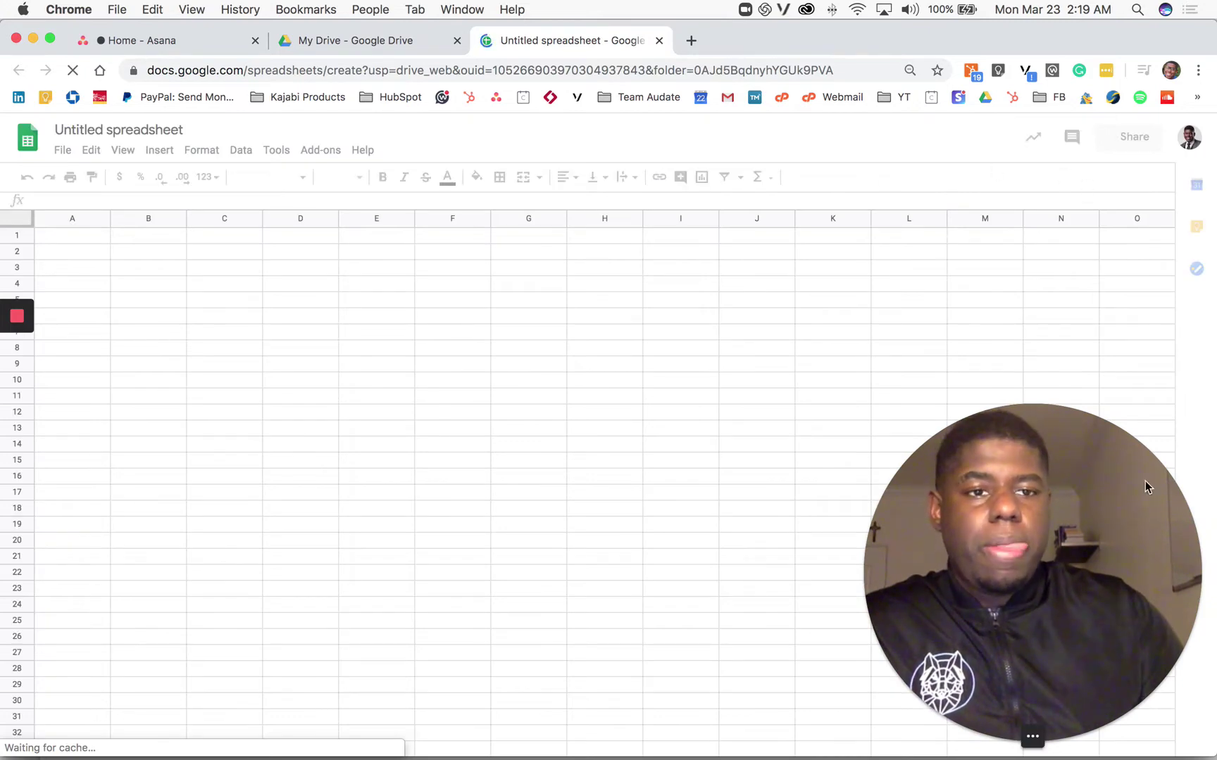
{"action": "left_click_drag", "start_coordinate": [928, 564], "coordinate": [200, 574]}
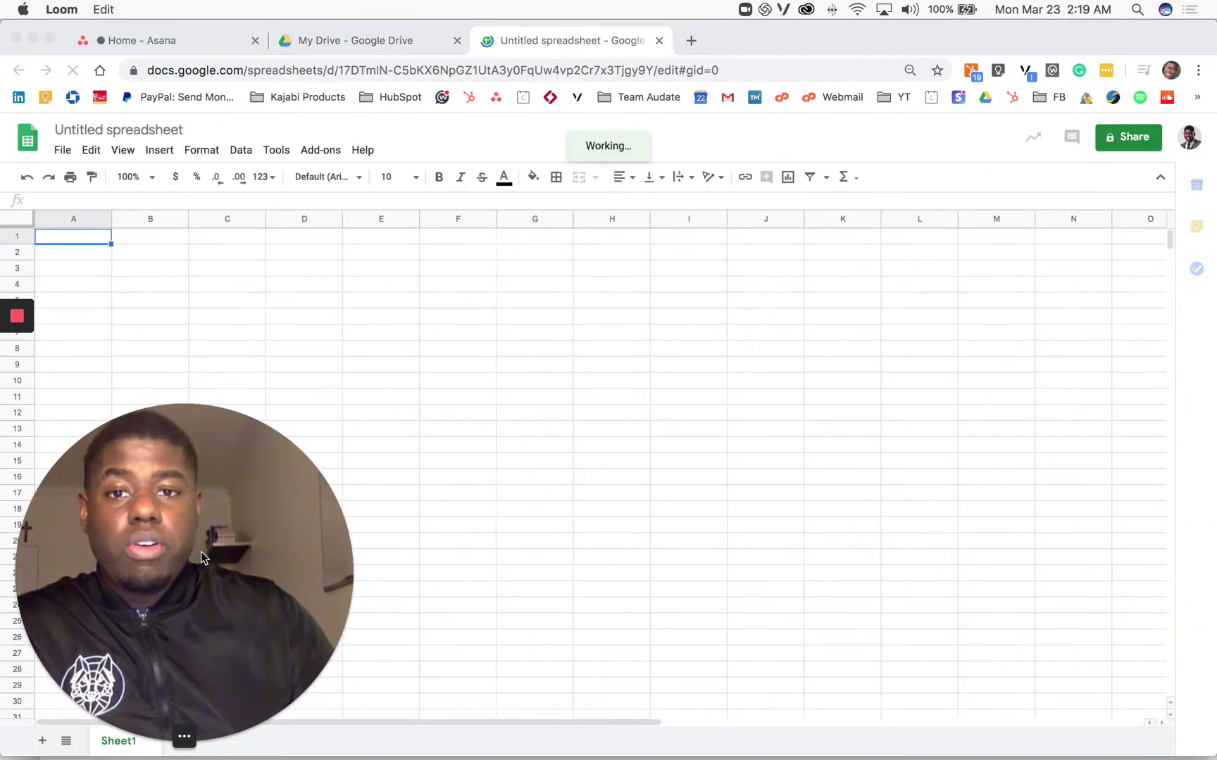
{"action": "left_click", "coordinate": [1121, 139]}
{"action": "left_click", "coordinate": [1134, 141]}
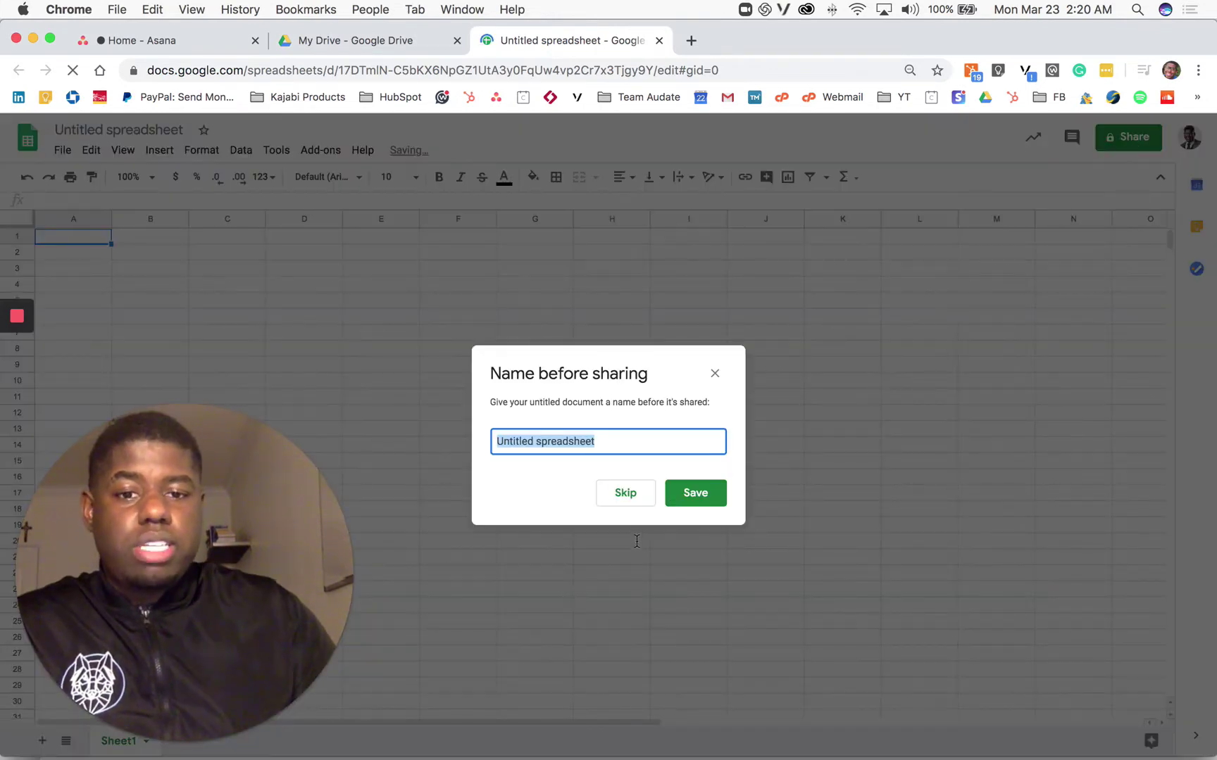
{"action": "left_click", "coordinate": [712, 371]}
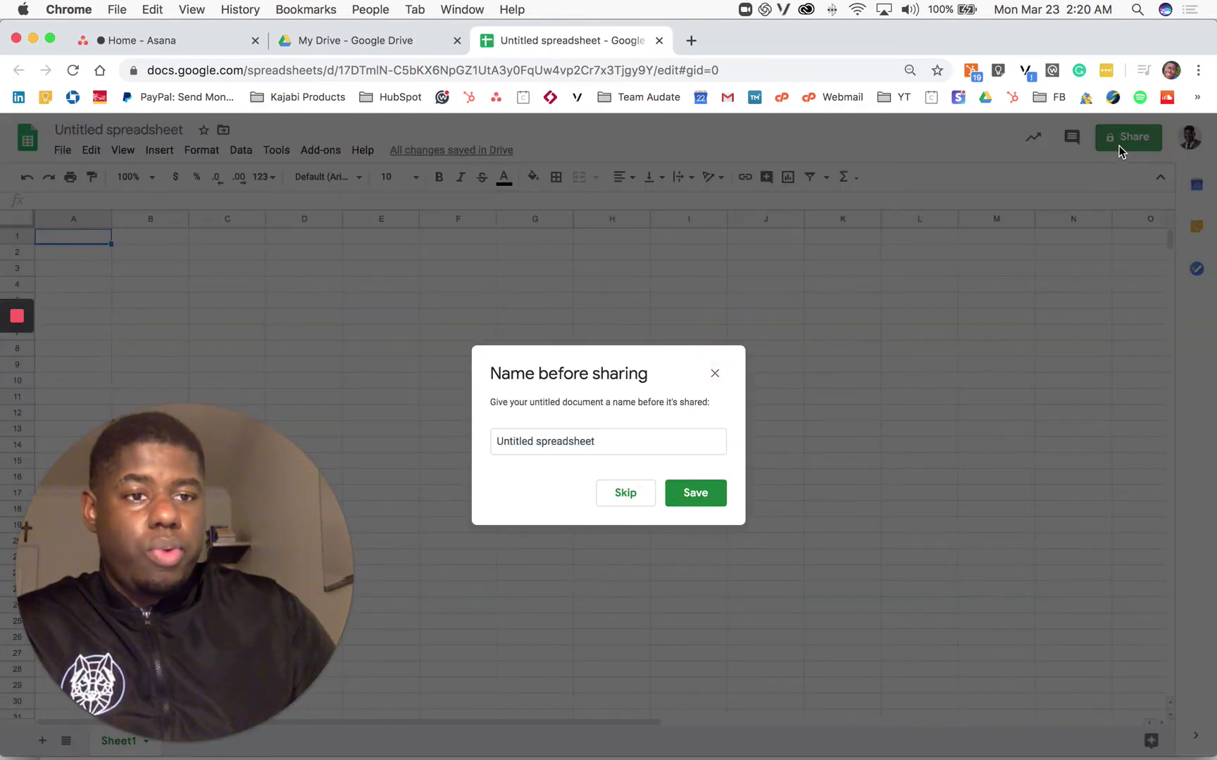
{"action": "left_click", "coordinate": [442, 506]}
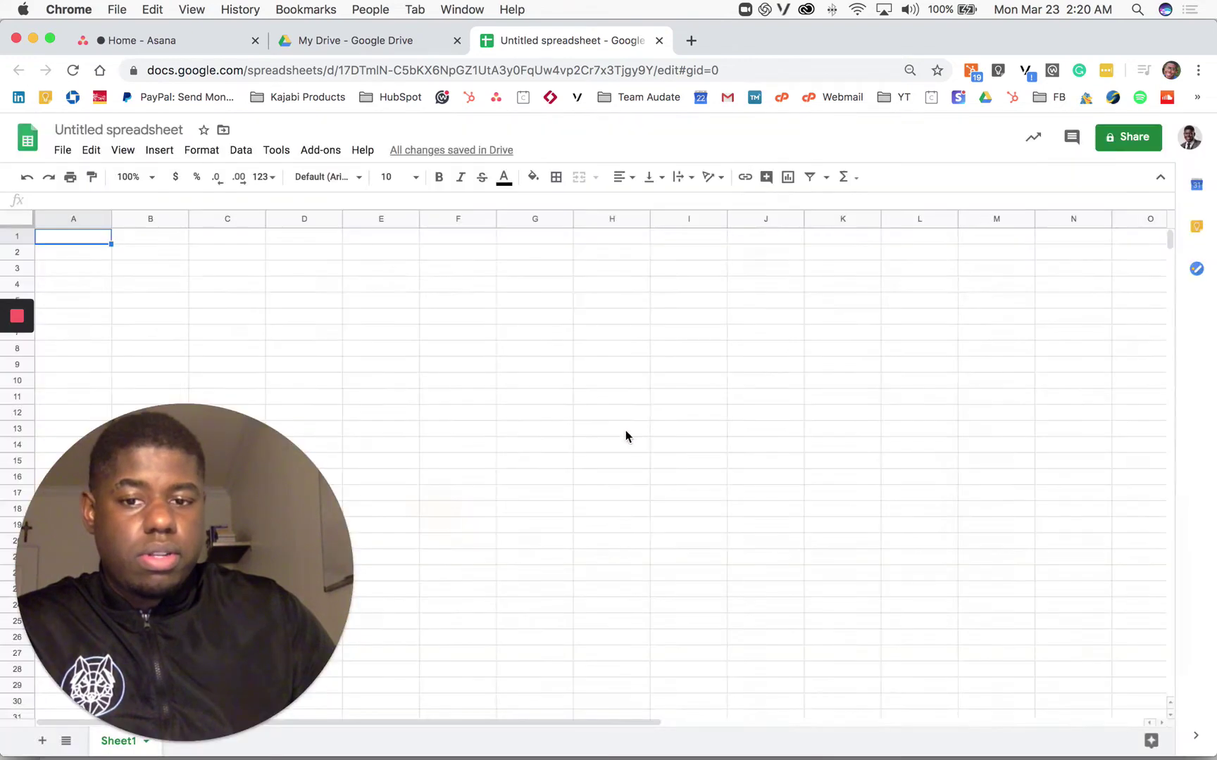
Start sharing the untitled spreadsheet and save it under the name Bookkeeping.
{"action": "left_click", "coordinate": [1121, 143]}
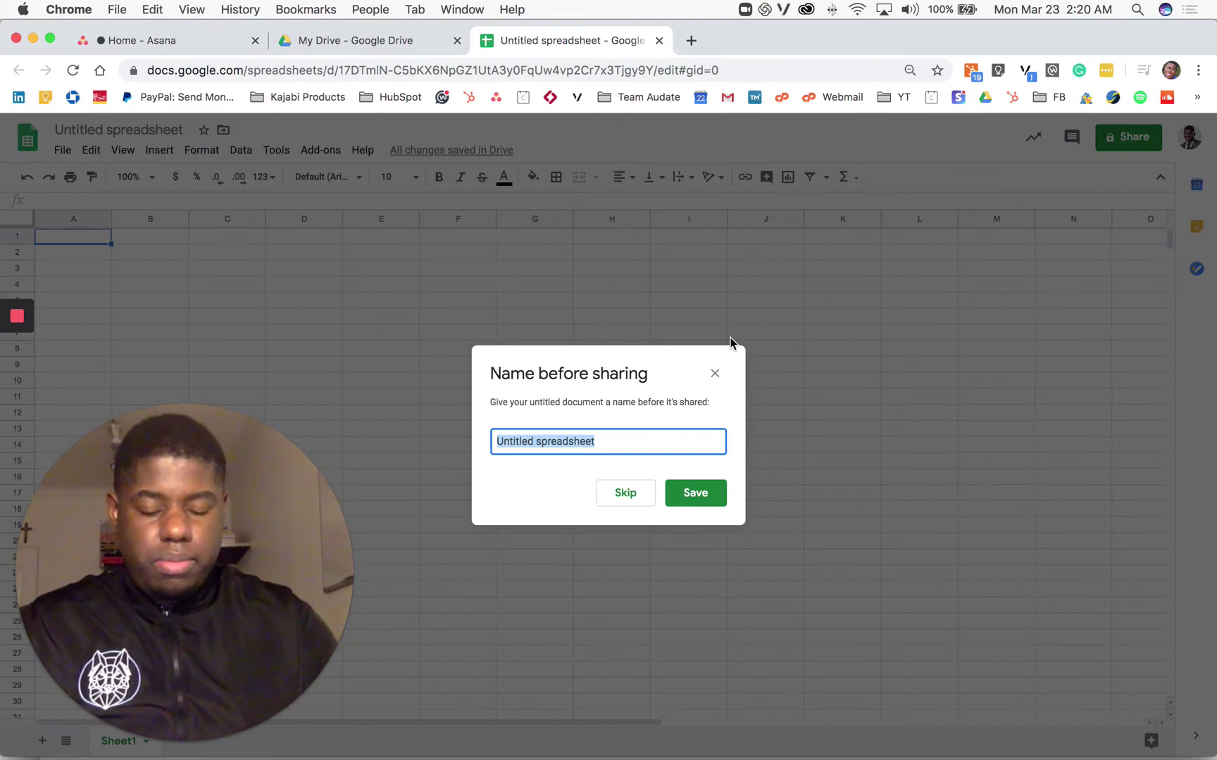
{"action": "type", "text": "Bookke"}
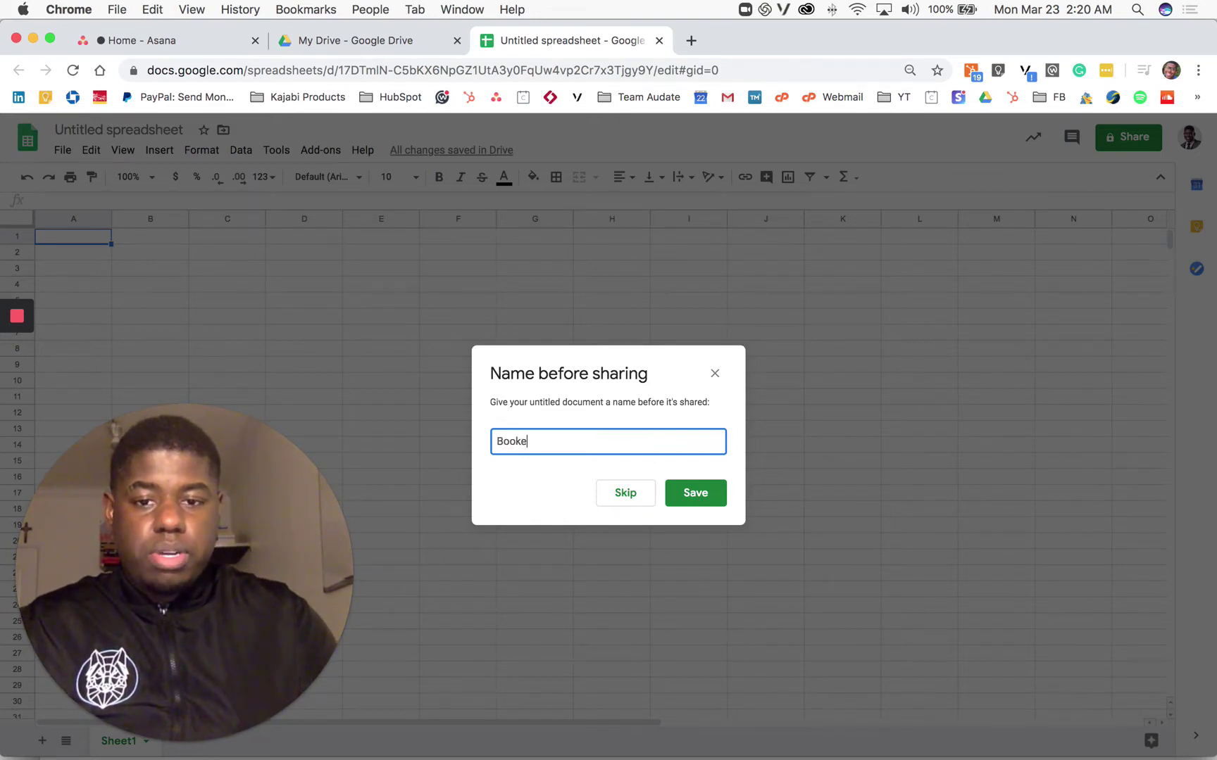
{"action": "type", "text": "ep"}
{"action": "key", "text": "BackSpace"}
{"action": "key", "text": "BackSpace"}
{"action": "key", "text": "BackSpace"}
{"action": "type", "text": "keeping"}
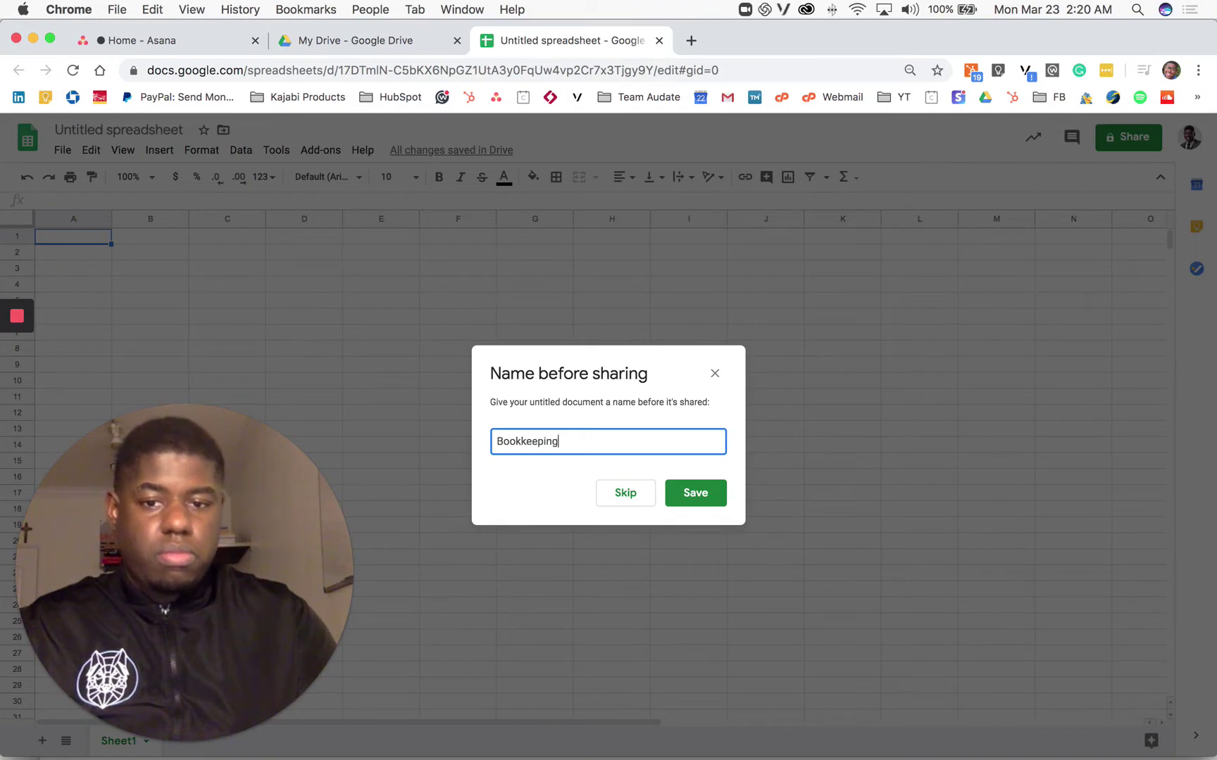
{"action": "key", "text": "Return"}
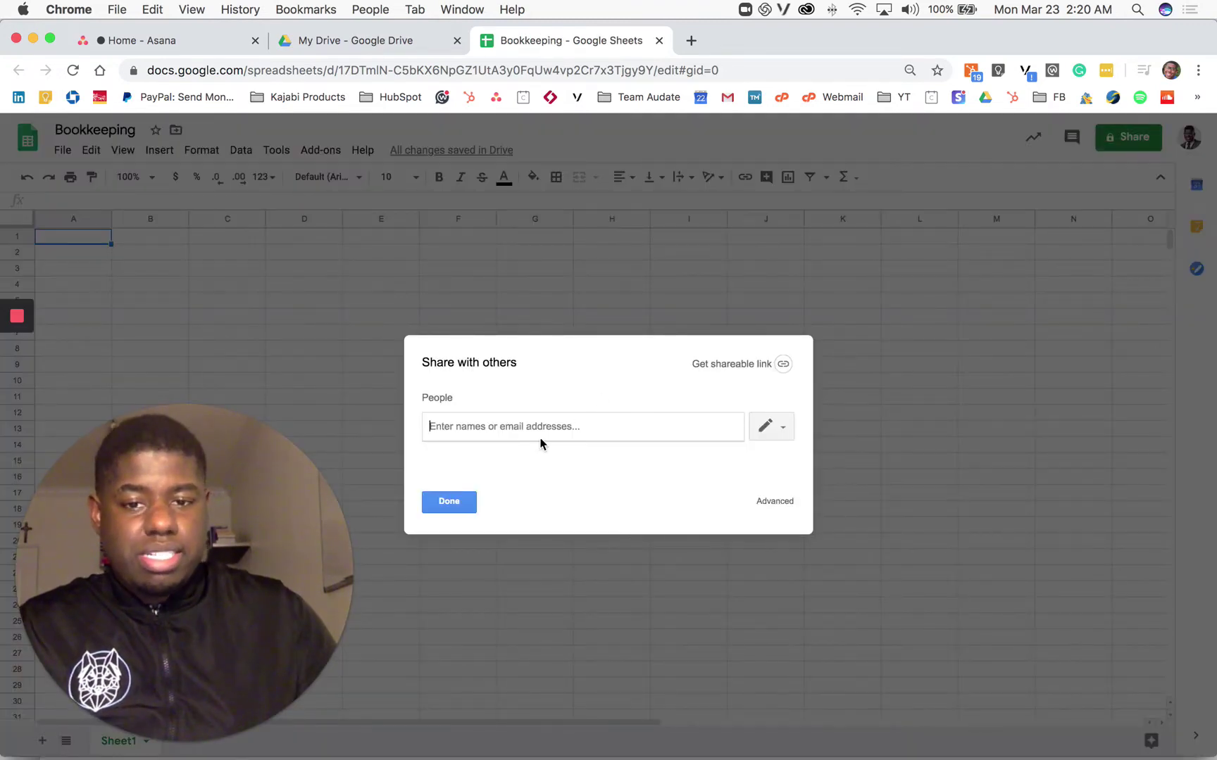
Enter the collaborator's e-mail as the person to share with and send the invitation.
{"action": "type", "text": "lory"}
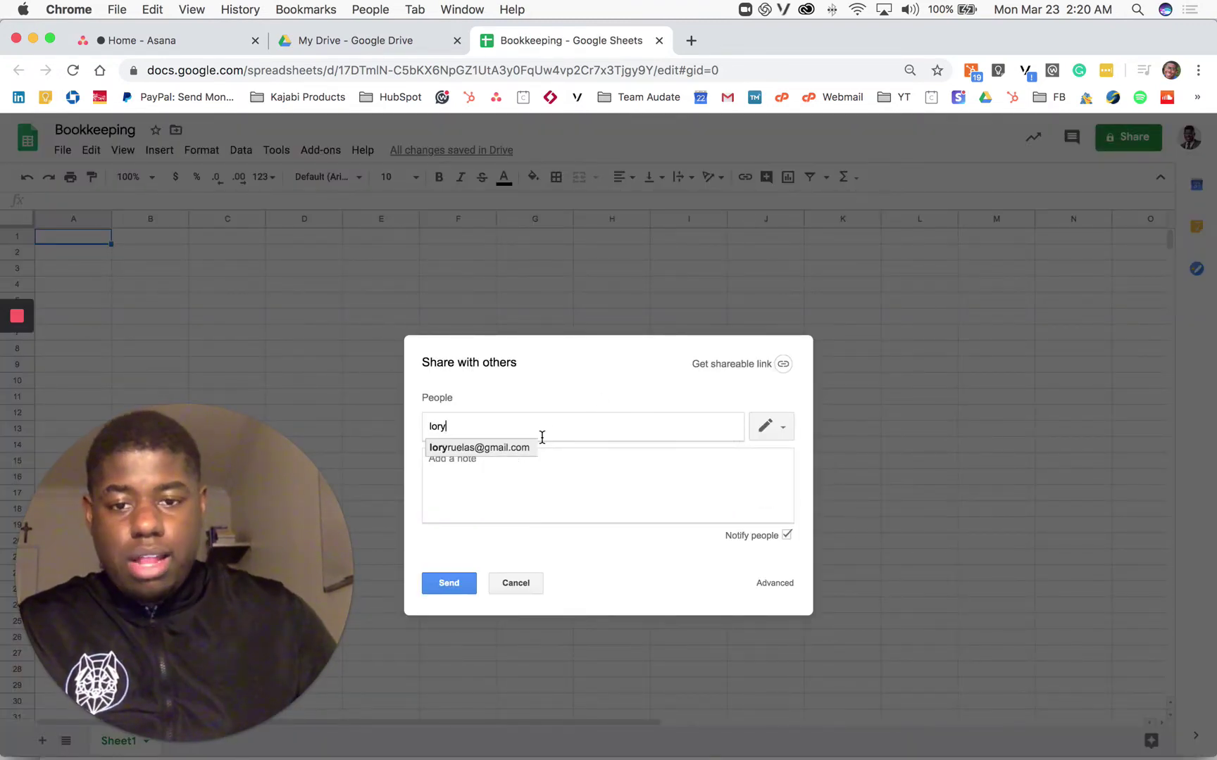
{"action": "left_click", "coordinate": [493, 448]}
{"action": "left_click", "coordinate": [450, 581]}
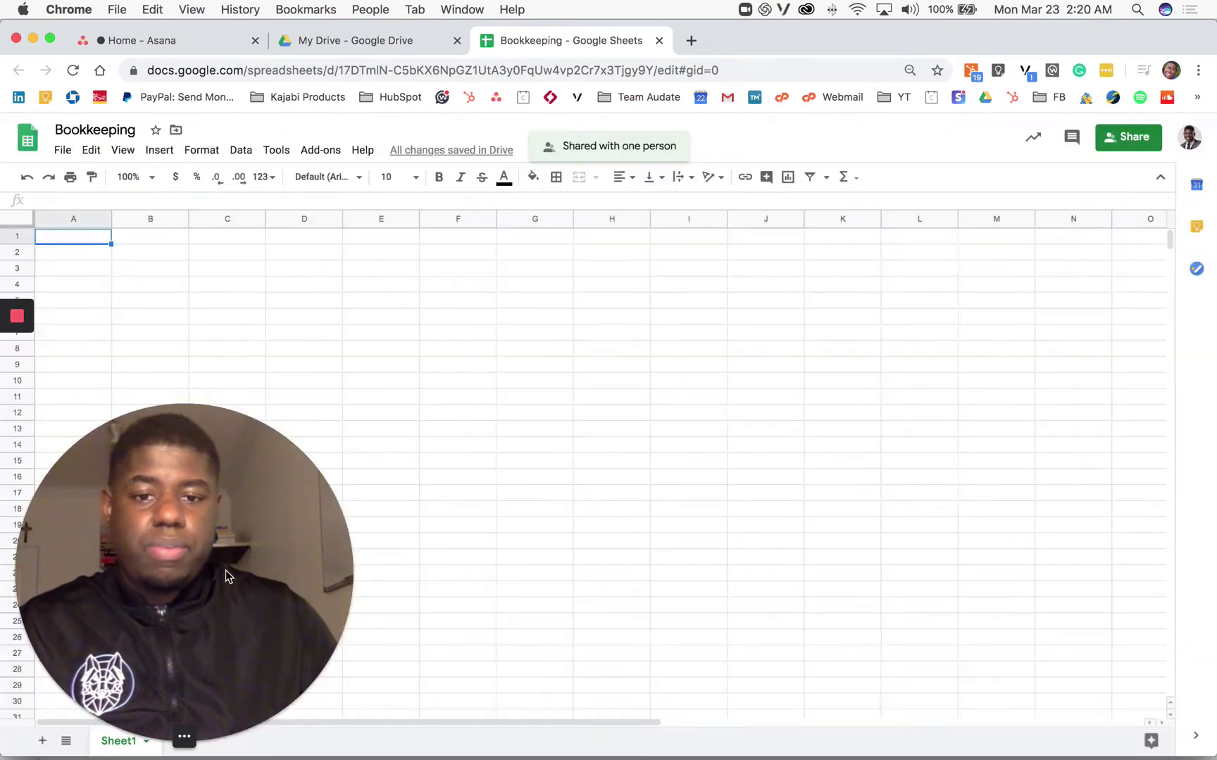
{"action": "left_click_drag", "start_coordinate": [225, 576], "coordinate": [1204, 563]}
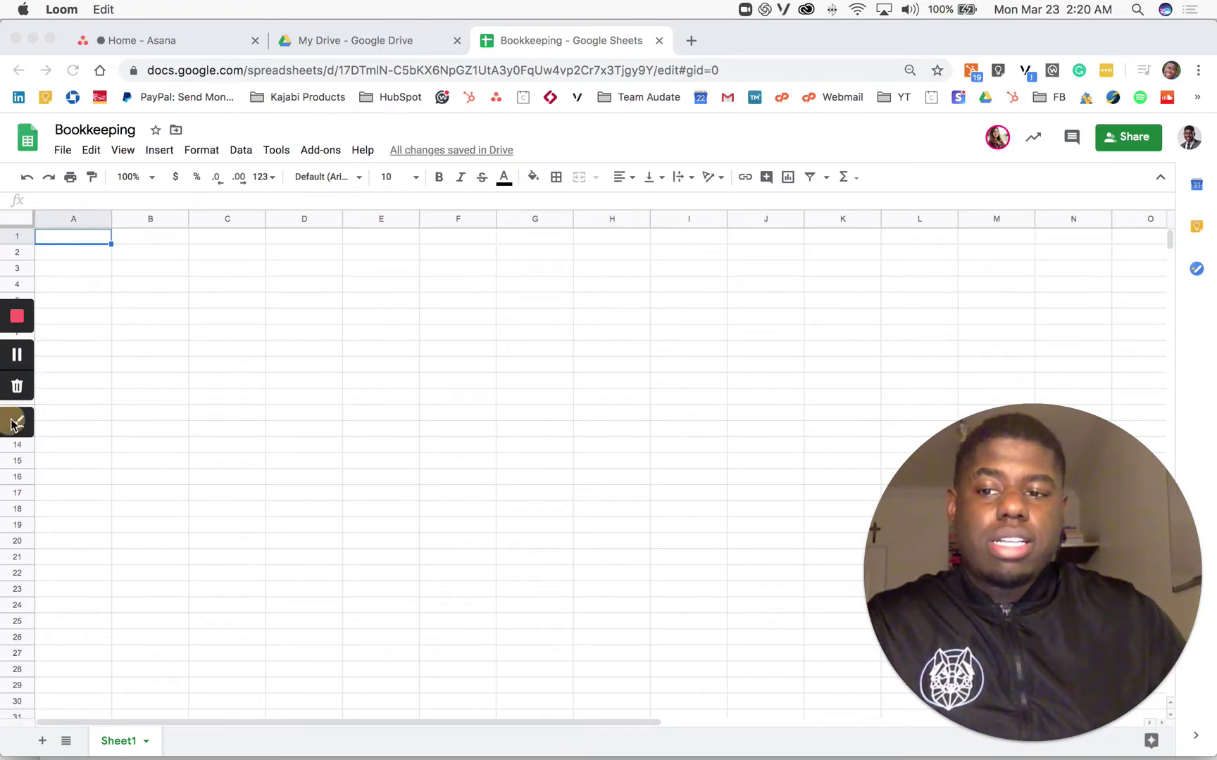
{"action": "left_click", "coordinate": [11, 423]}
{"action": "left_click", "coordinate": [17, 327]}
{"action": "mouse_move", "coordinate": [1035, 114]}
{"action": "left_mouse_down"}
{"action": "mouse_move", "coordinate": [949, 105]}
{"action": "mouse_move", "coordinate": [1088, 173]}
{"action": "mouse_move", "coordinate": [985, 107]}
{"action": "mouse_move", "coordinate": [940, 116]}
{"action": "left_mouse_up"}
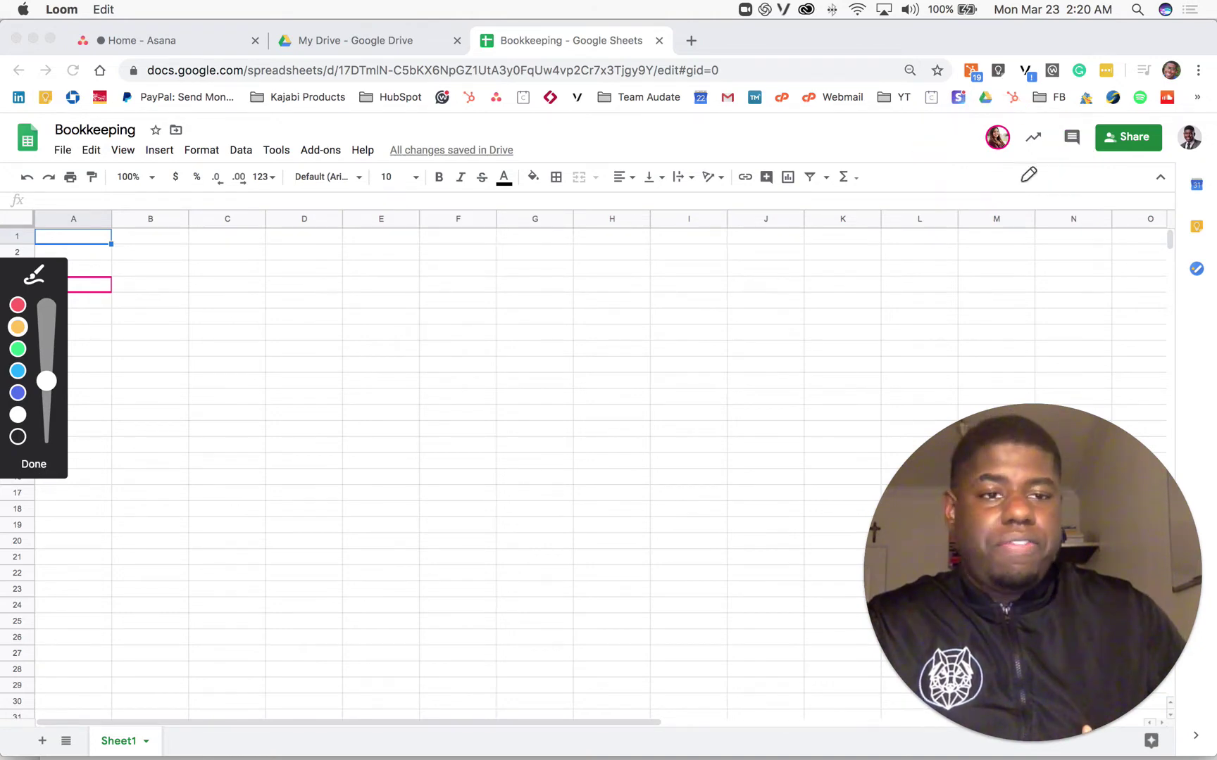
{"action": "mouse_move", "coordinate": [982, 122]}
{"action": "left_mouse_down"}
{"action": "mouse_move", "coordinate": [964, 151]}
{"action": "mouse_move", "coordinate": [971, 137]}
{"action": "mouse_move", "coordinate": [874, 128]}
{"action": "mouse_move", "coordinate": [858, 144]}
{"action": "left_mouse_up"}
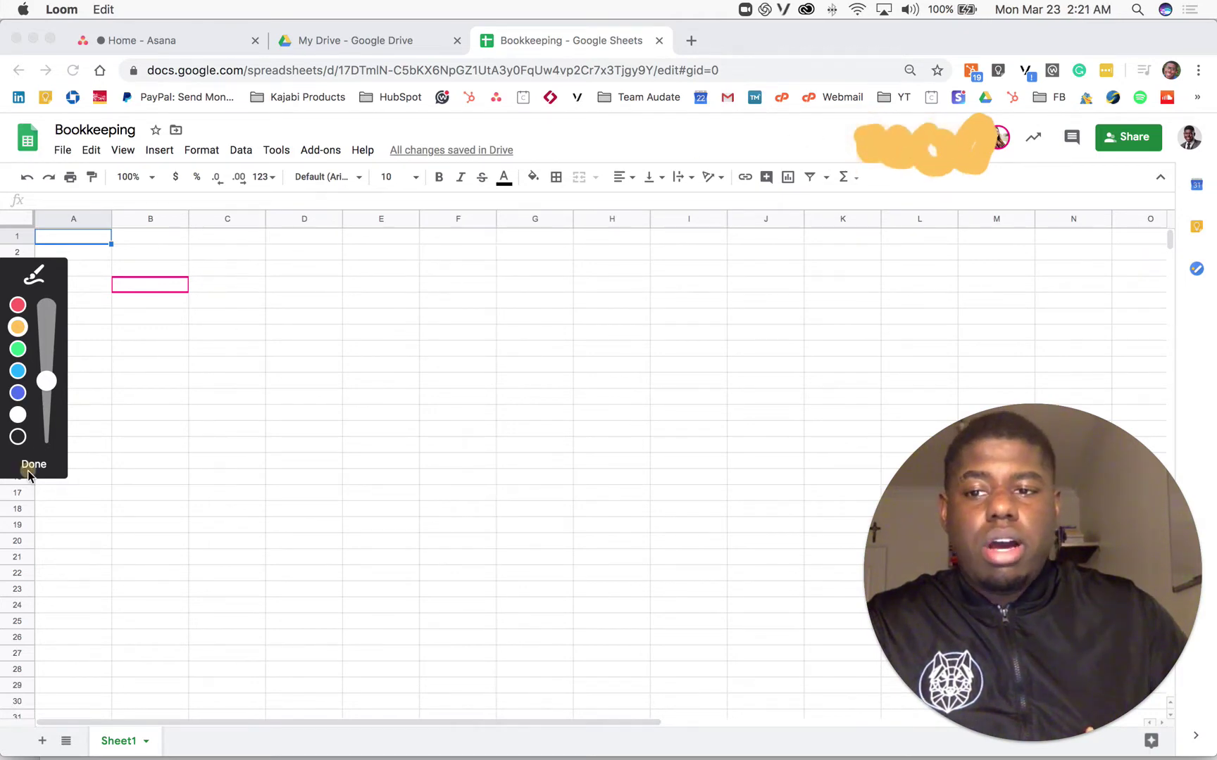
{"action": "left_click", "coordinate": [29, 468]}
Enter the header Date in cell A1 and the date 3/23/2020 in cell A2.
{"action": "left_click", "coordinate": [74, 237]}
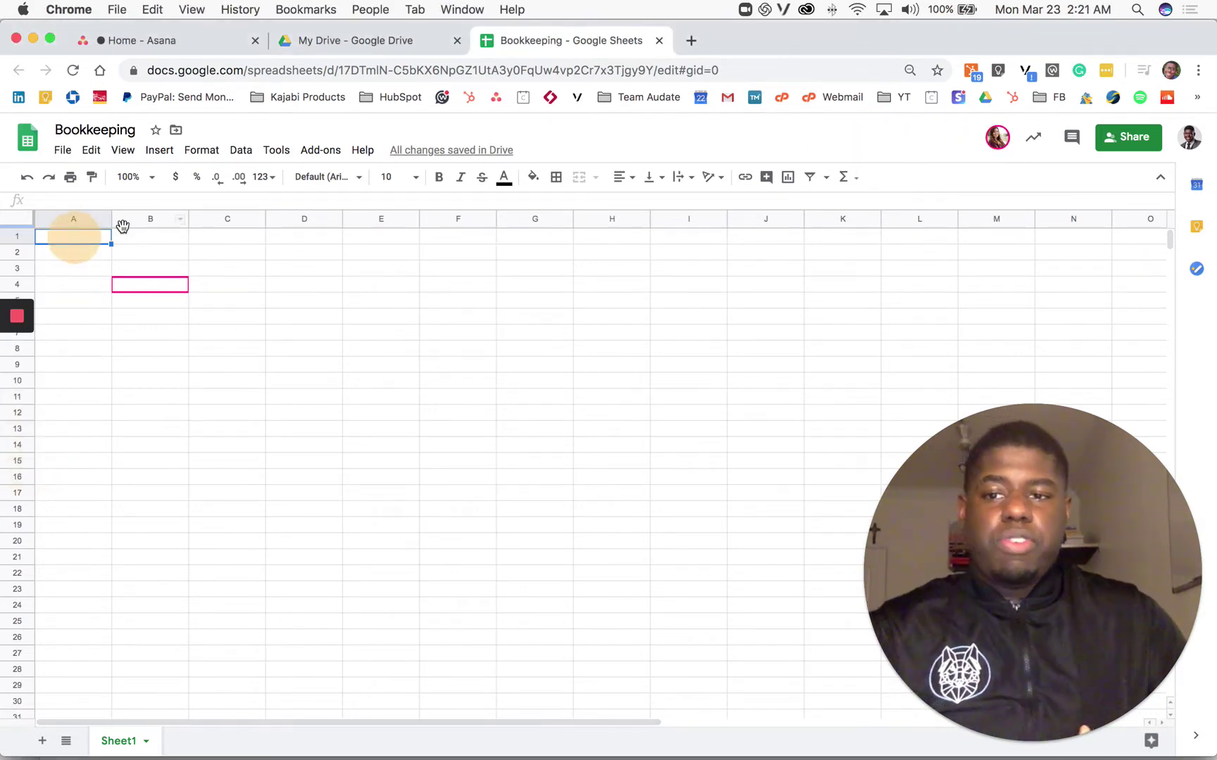
{"action": "type", "text": "Date"}
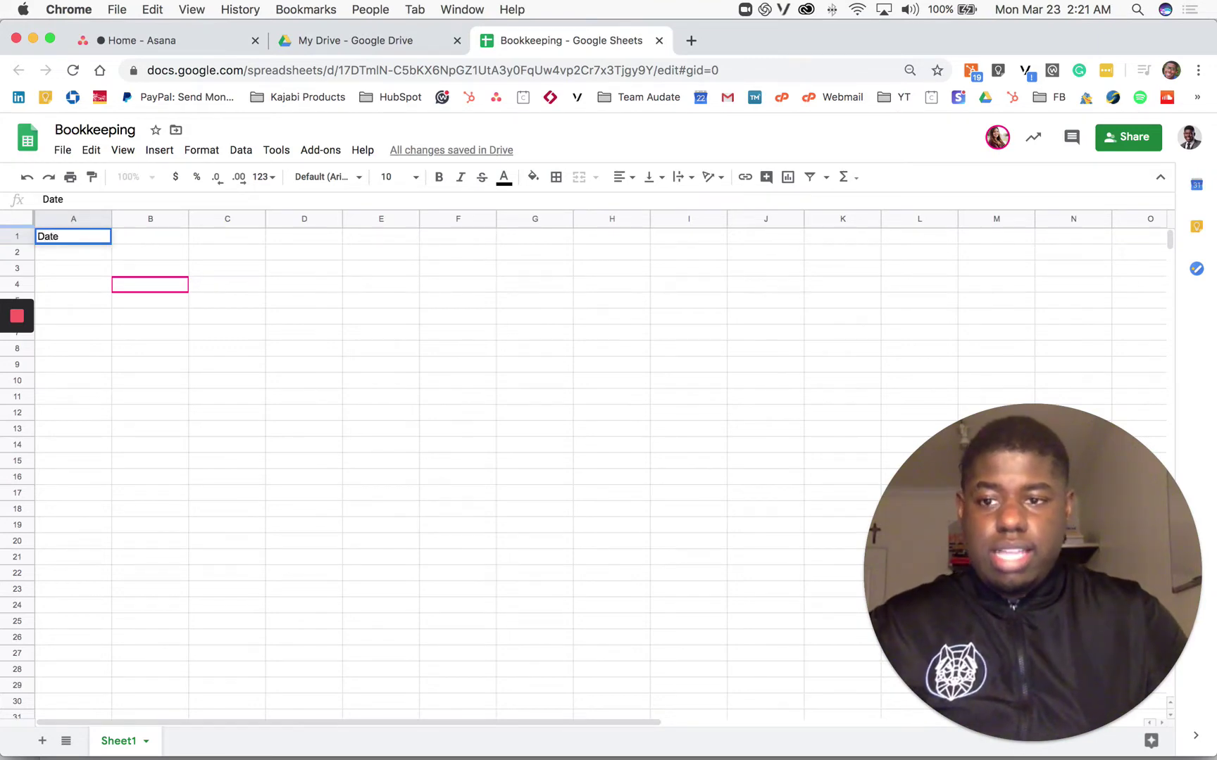
{"action": "key", "text": "Return"}
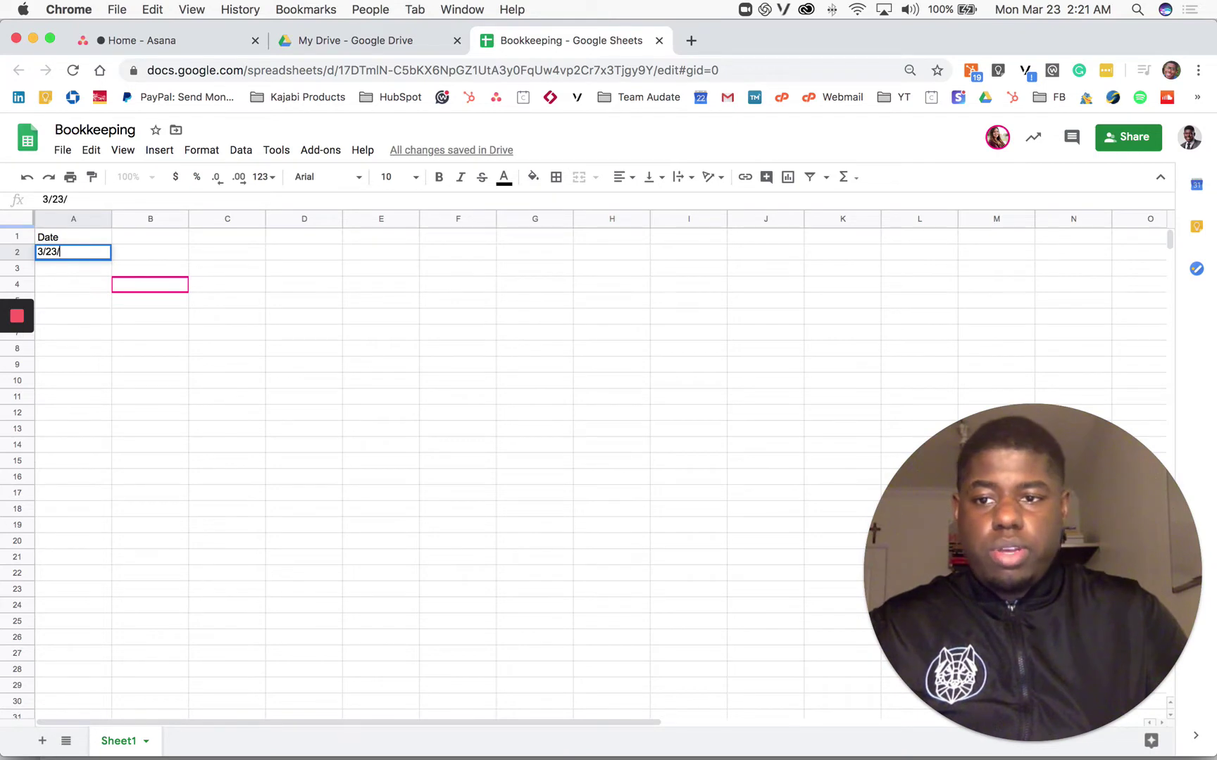
{"action": "type", "text": "3/23/2020"}
{"action": "key", "text": "Return"}
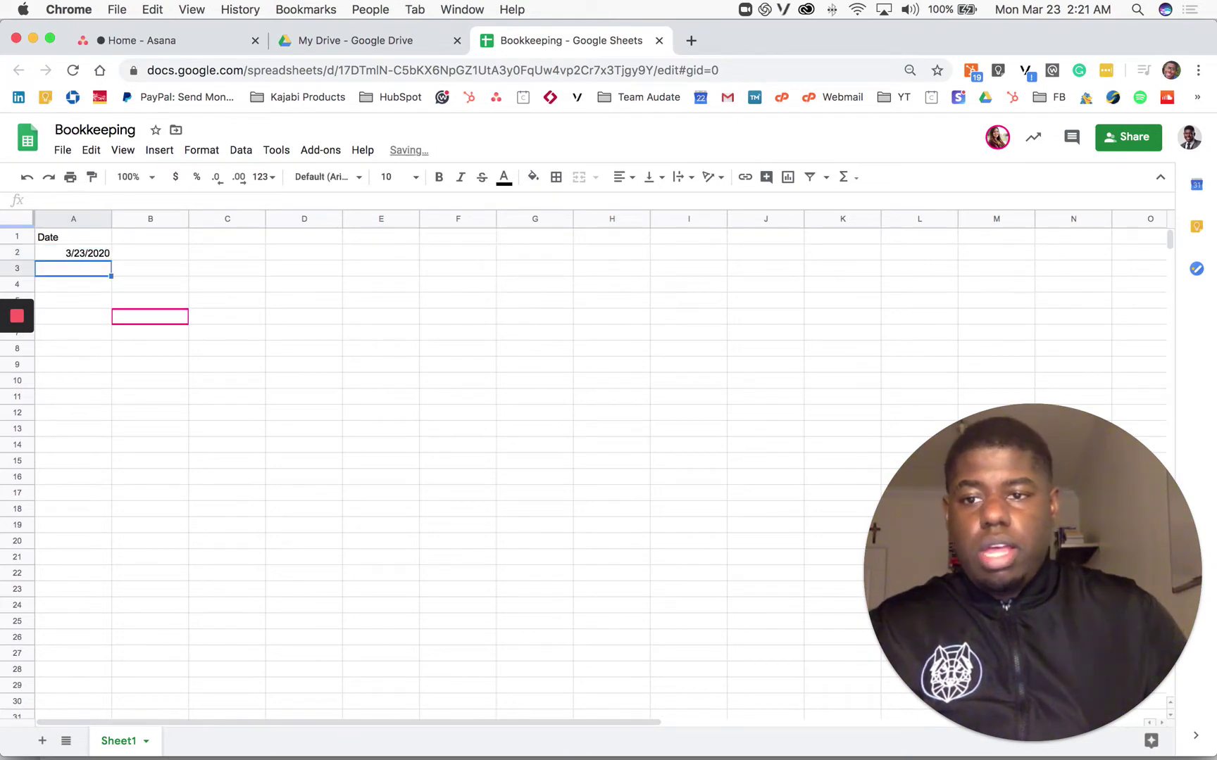
{"action": "key", "text": "Up"}
{"action": "key", "text": "Up"}
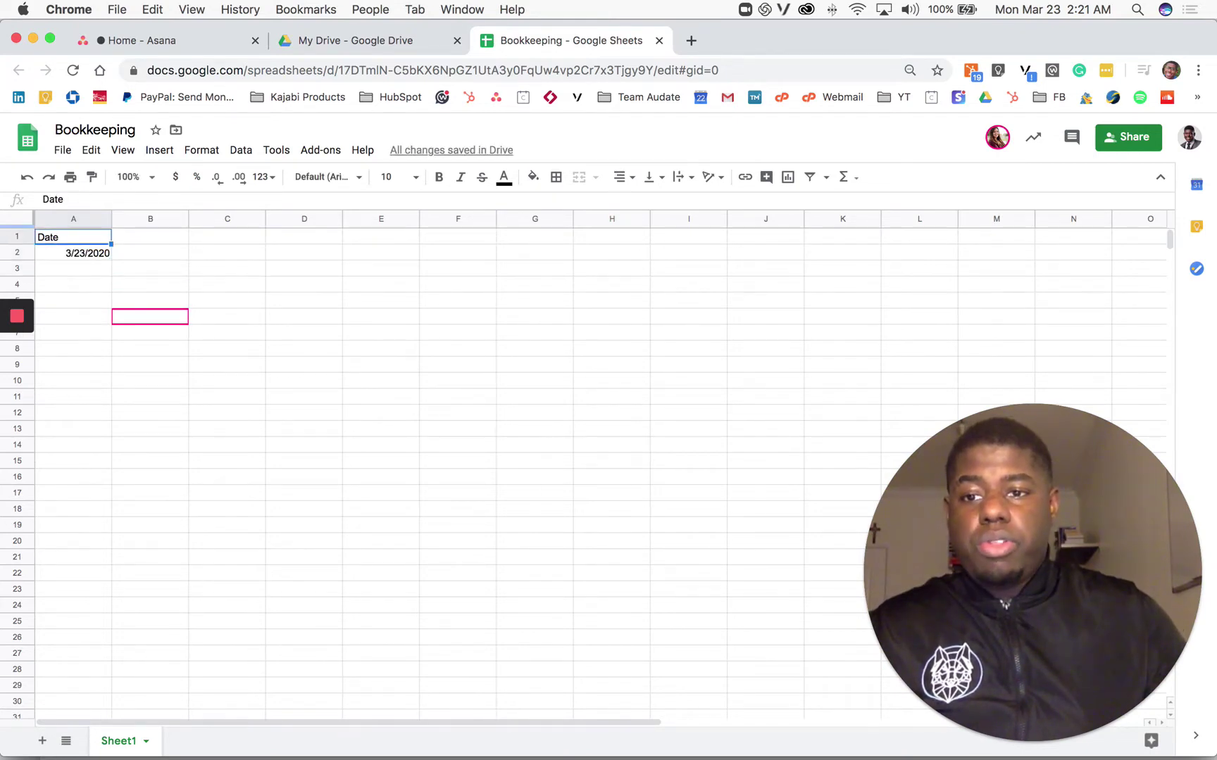
Enter the header Transaction City in cell B1 and widen column B.
{"action": "key", "text": "Right"}
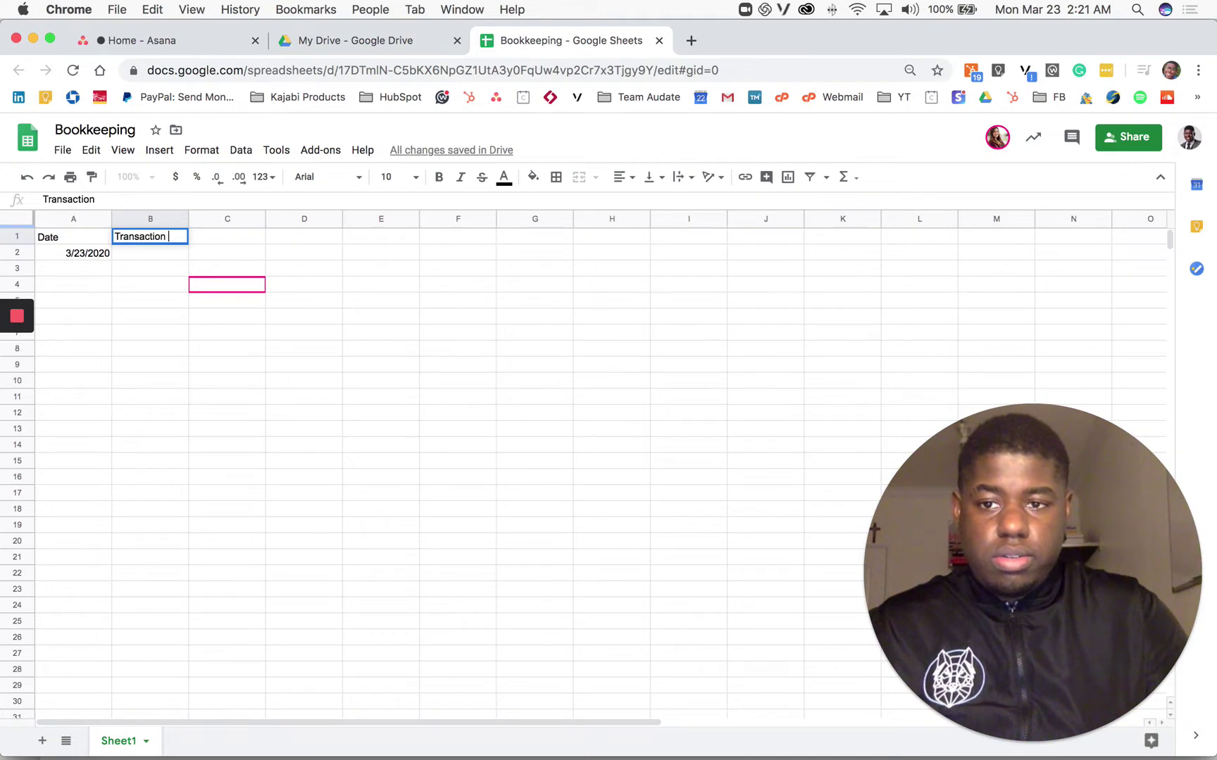
{"action": "type", "text": "y"}
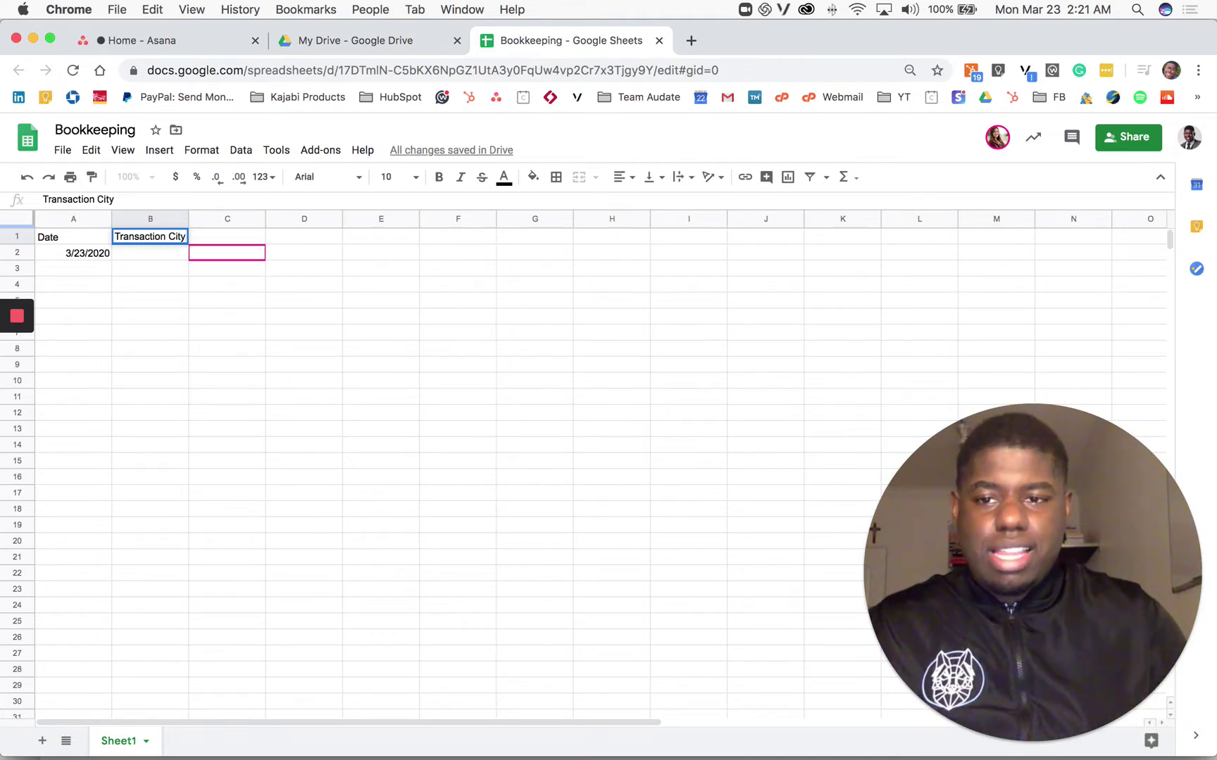
{"action": "left_click", "coordinate": [211, 236]}
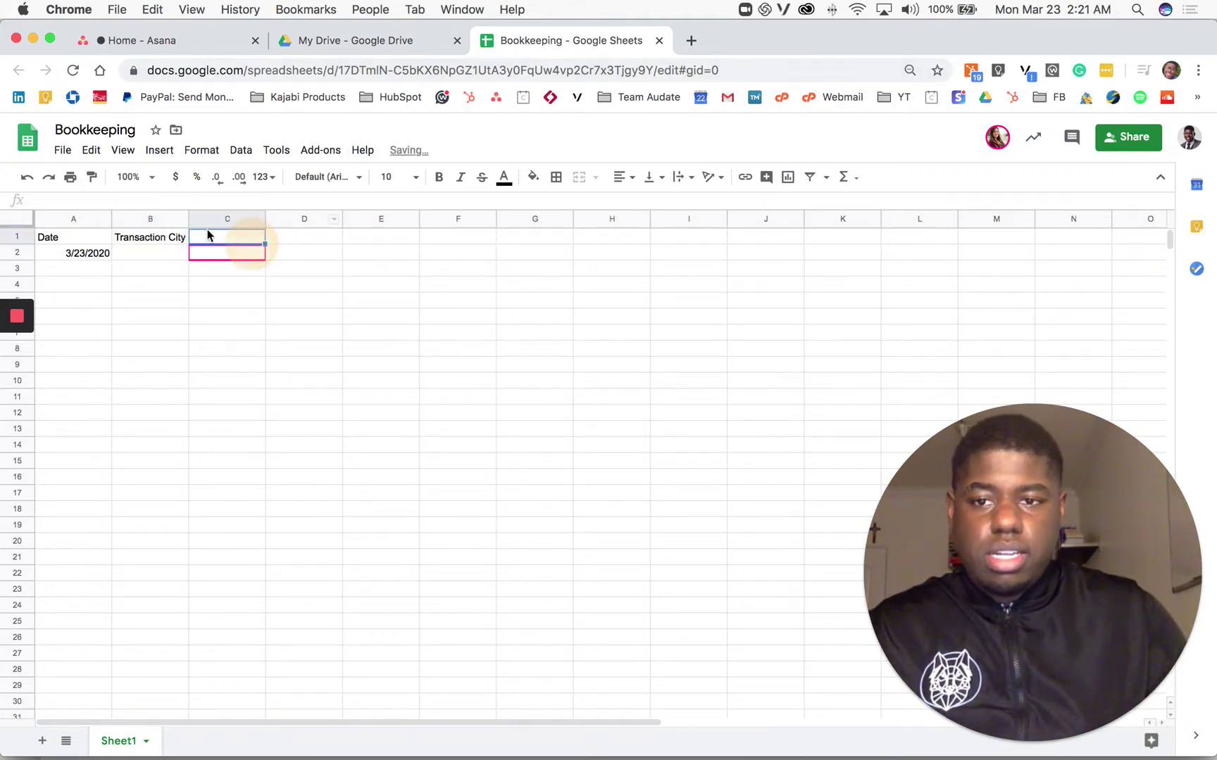
{"action": "left_click_drag", "start_coordinate": [260, 226], "coordinate": [263, 225]}
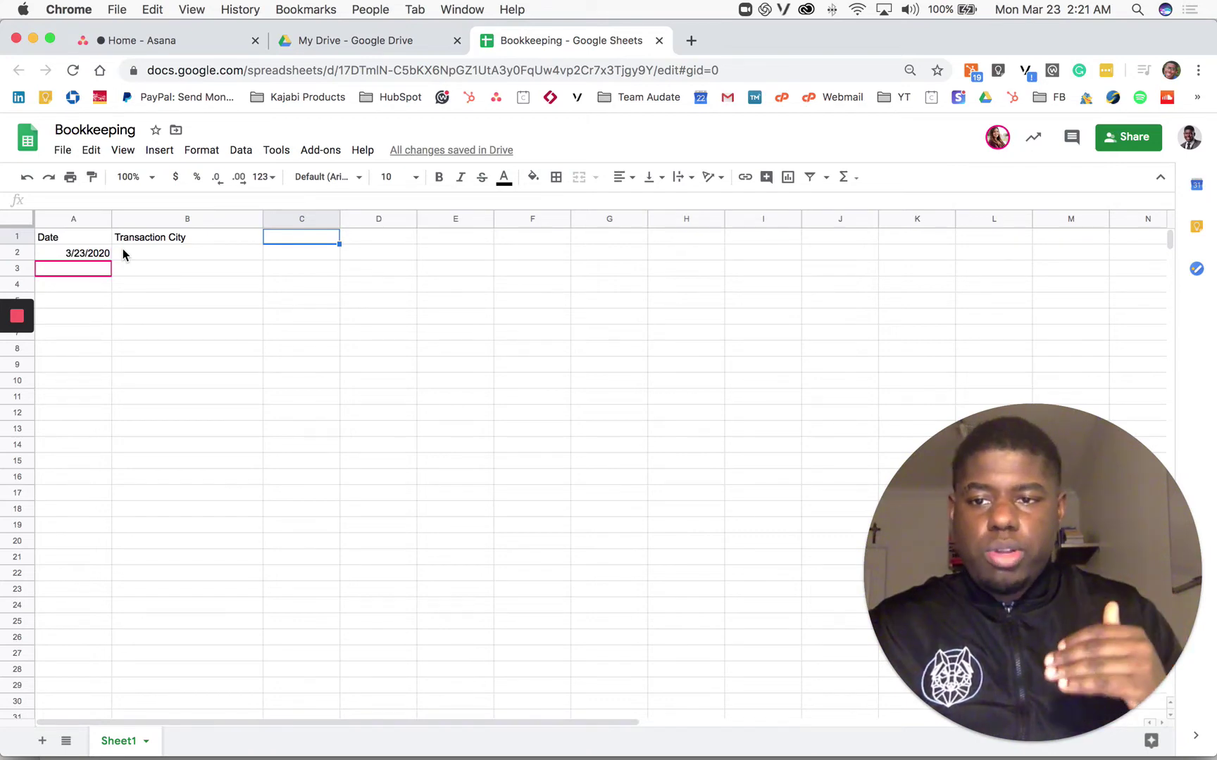
Enter the cities Los Angeles, Ca, Las Vegas, NV and Mobile, Alabama in cells B2 to B4.
{"action": "left_click", "coordinate": [123, 252]}
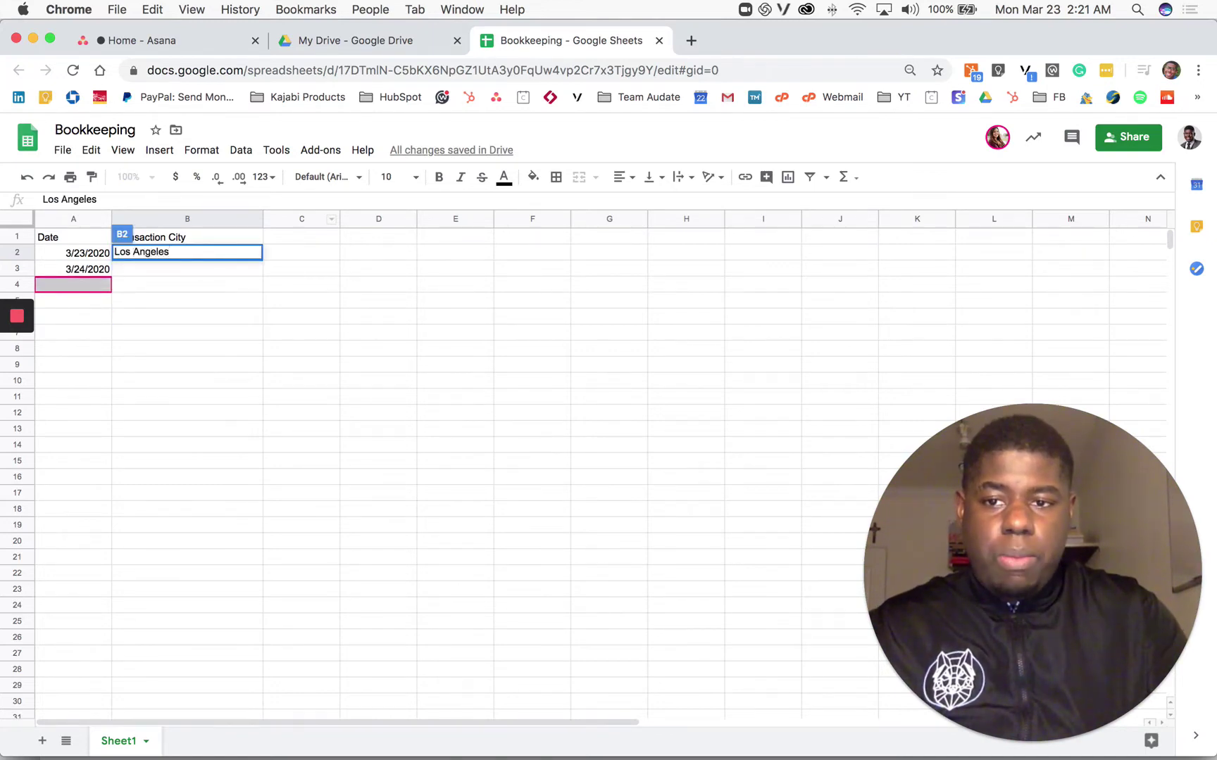
{"action": "type", "text": "Los Angeles, Ca"}
{"action": "key", "text": "Return"}
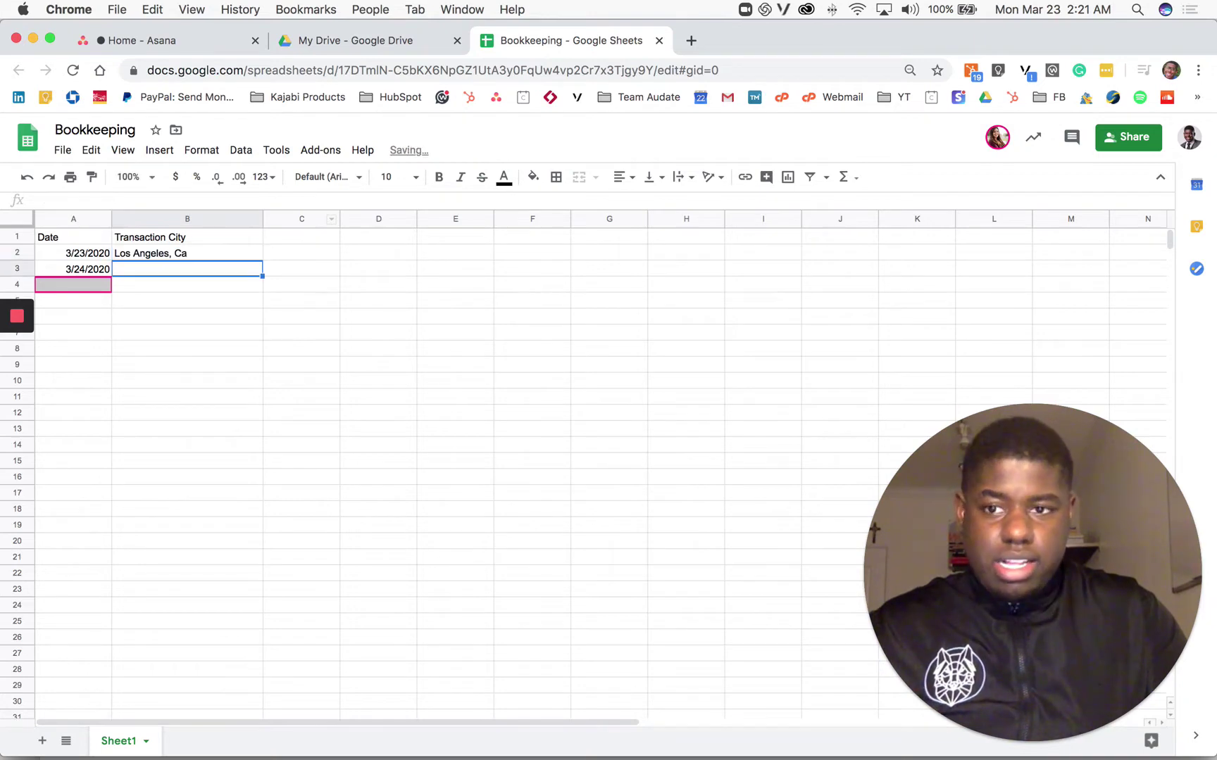
{"action": "type", "text": "Las"}
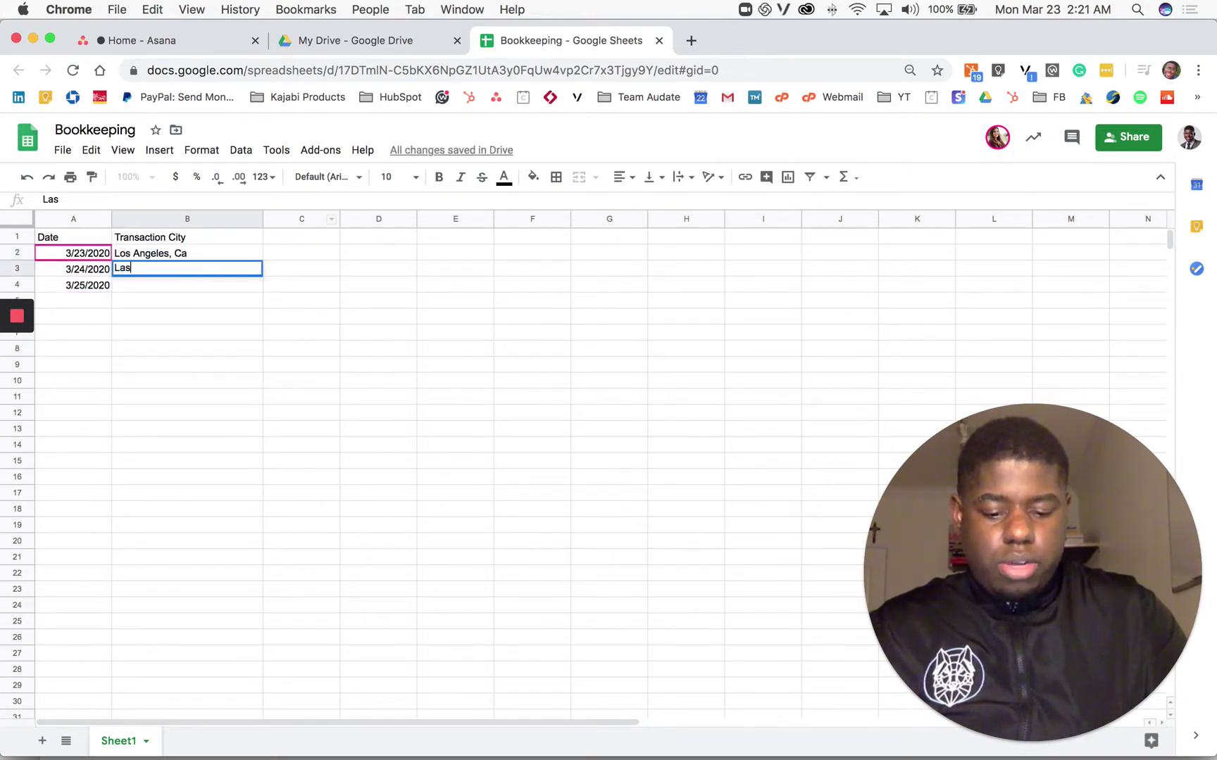
{"action": "type", "text": " Vegas"}
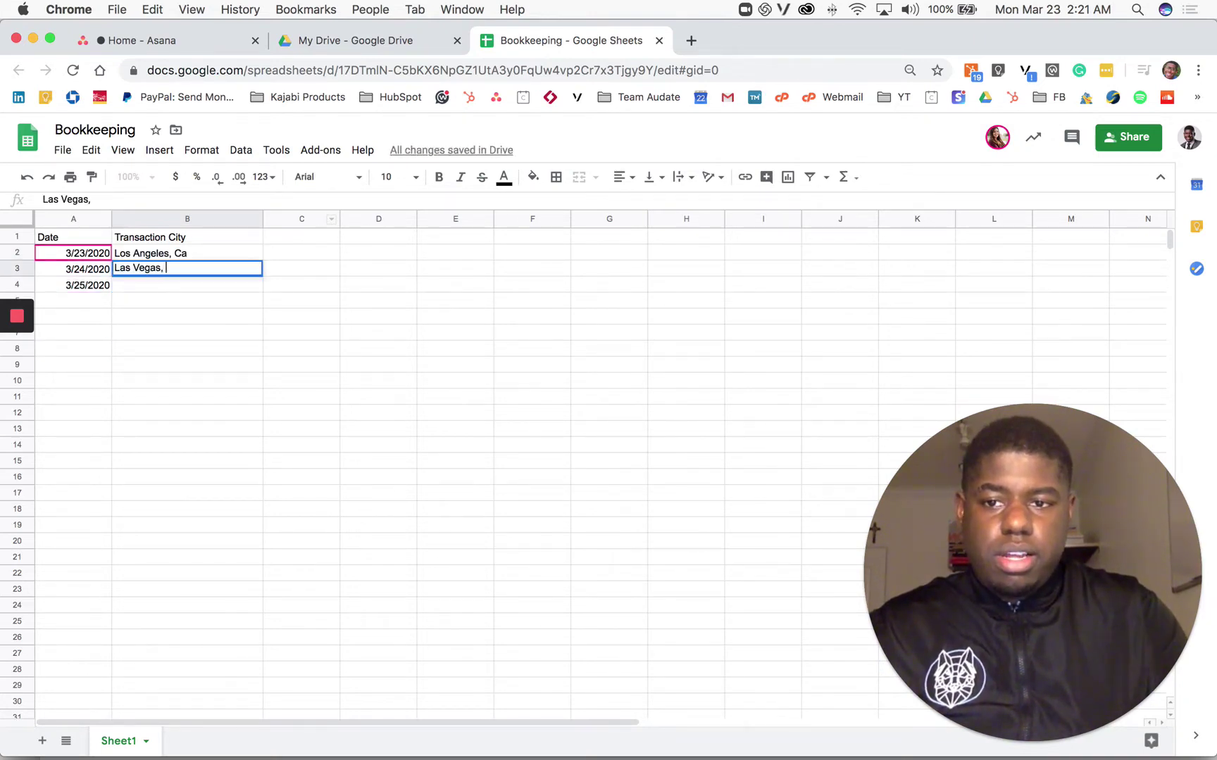
{"action": "type", "text": ", NV"}
{"action": "key", "text": "Return"}
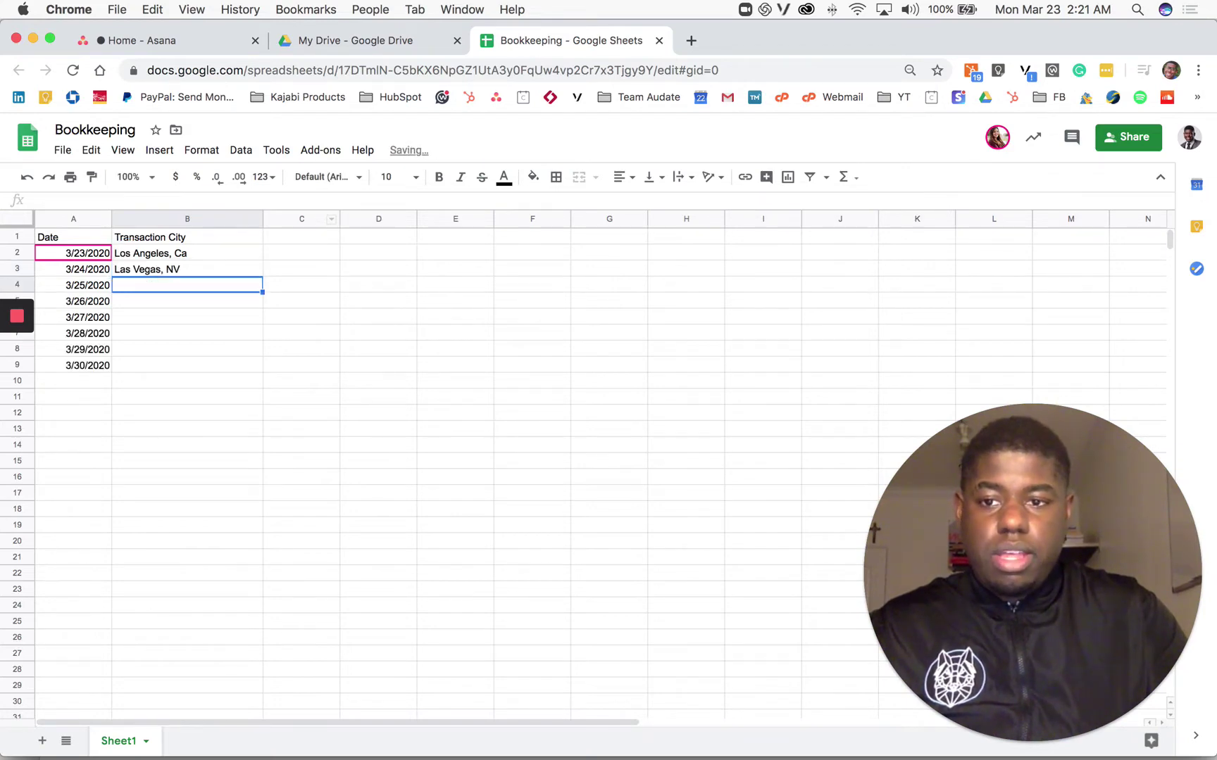
{"action": "type", "text": "Mobile"}
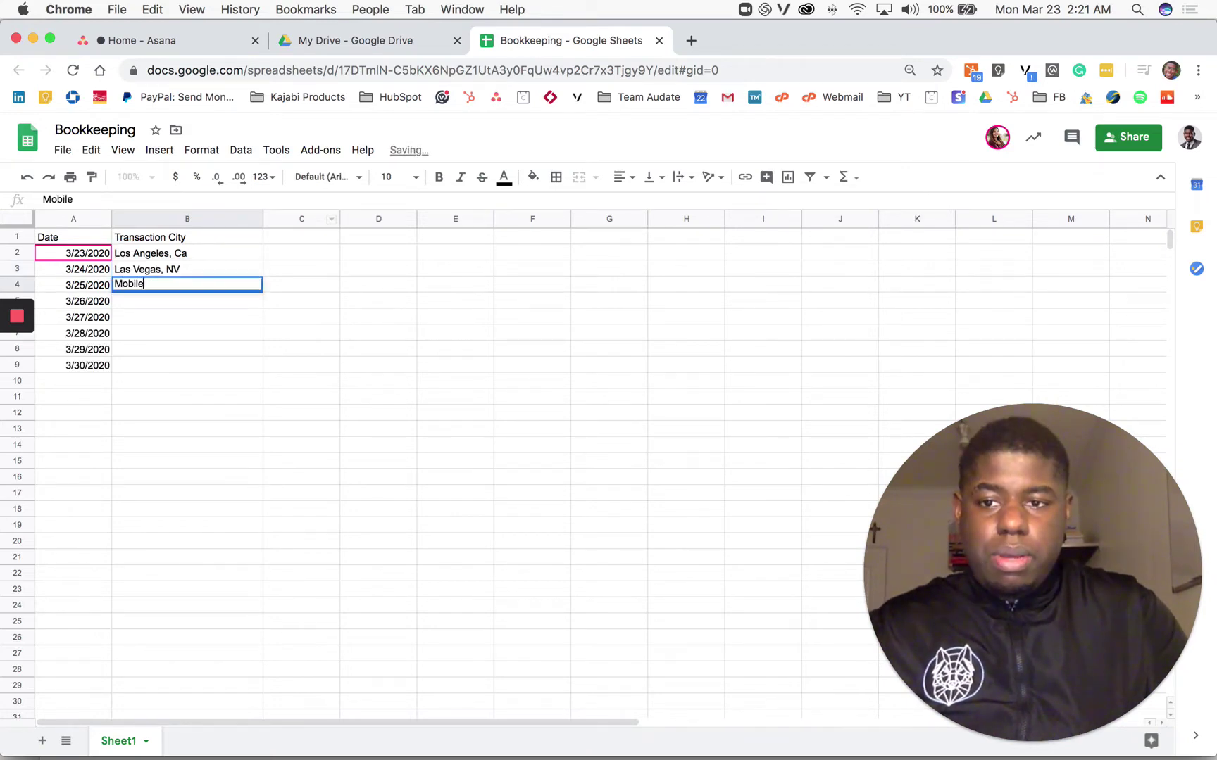
{"action": "type", "text": ", Alabama"}
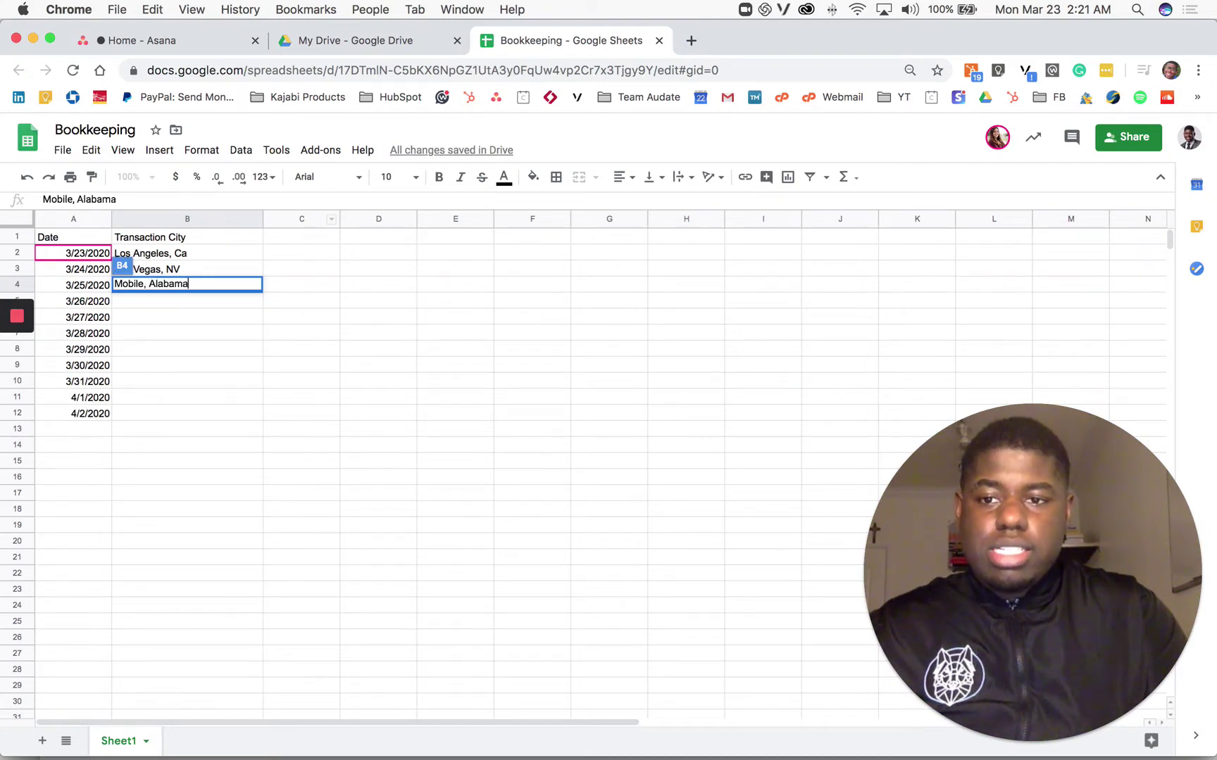
{"action": "key", "text": "Return"}
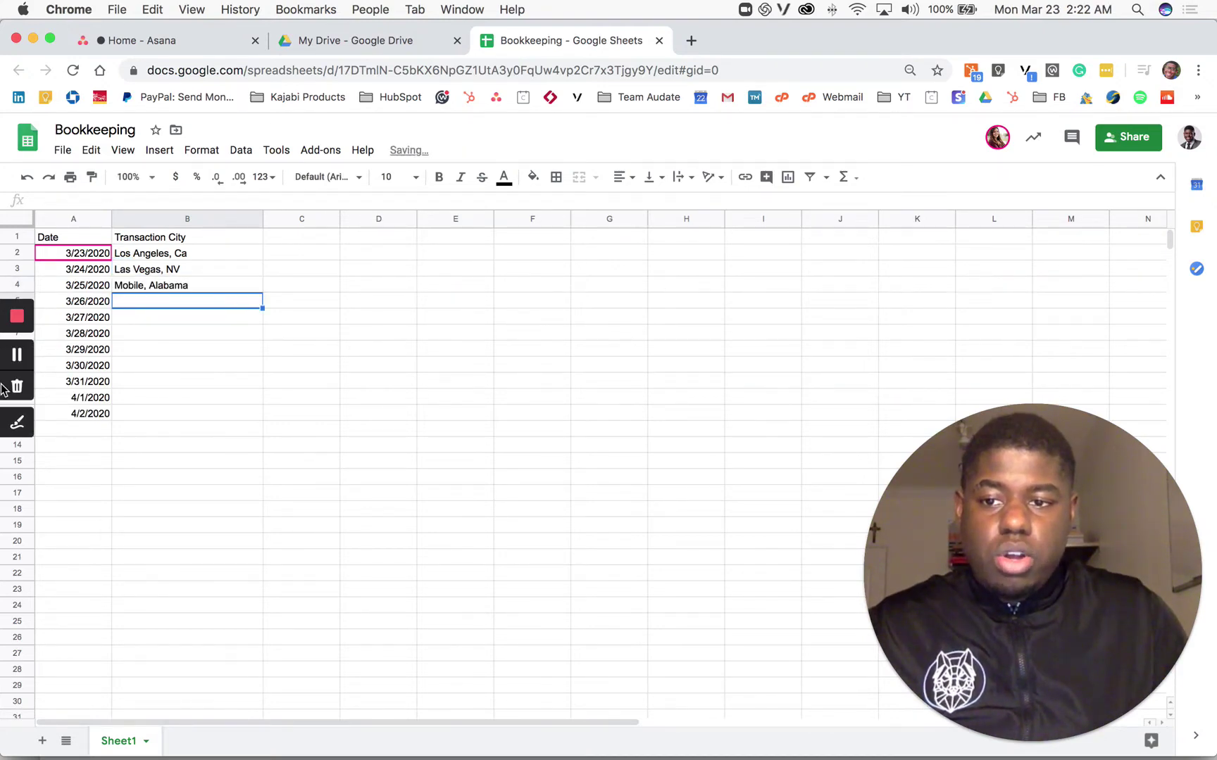
{"action": "left_click", "coordinate": [15, 427]}
{"action": "left_click", "coordinate": [22, 392]}
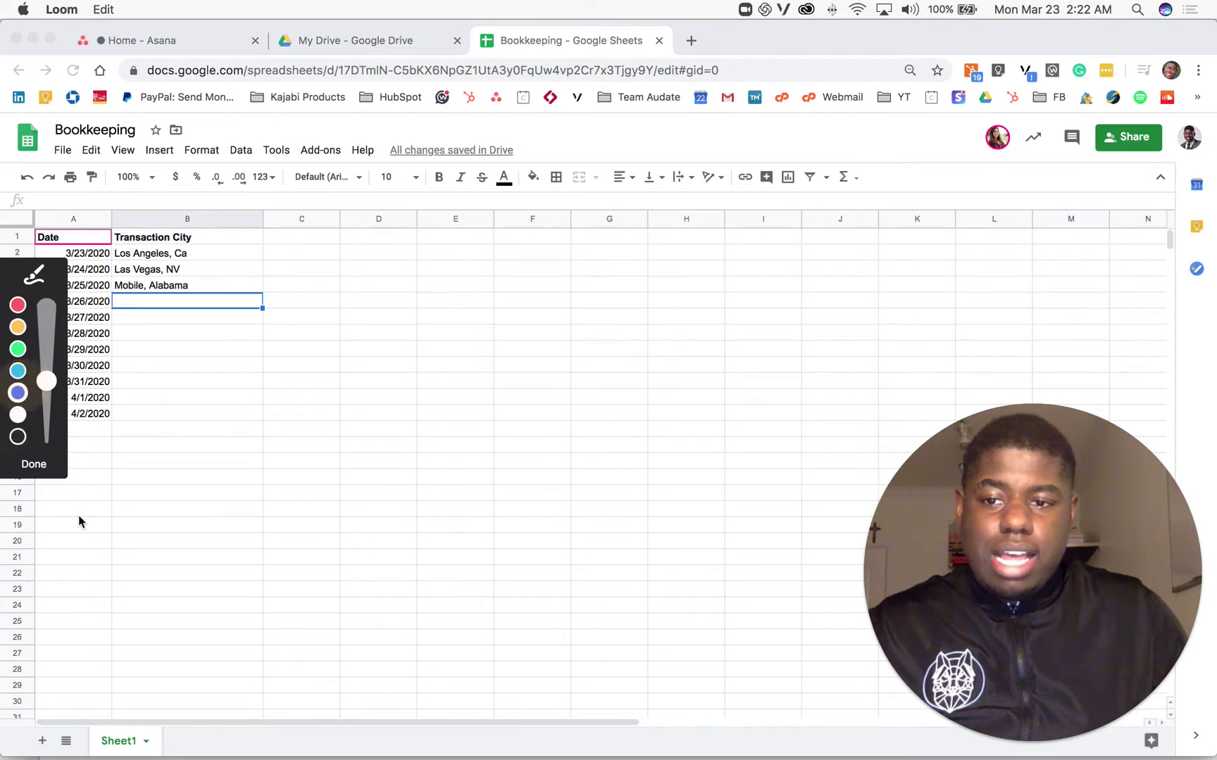
{"action": "mouse_move", "coordinate": [92, 502]}
{"action": "left_mouse_down"}
{"action": "mouse_move", "coordinate": [98, 513]}
{"action": "mouse_move", "coordinate": [116, 488]}
{"action": "left_mouse_up"}
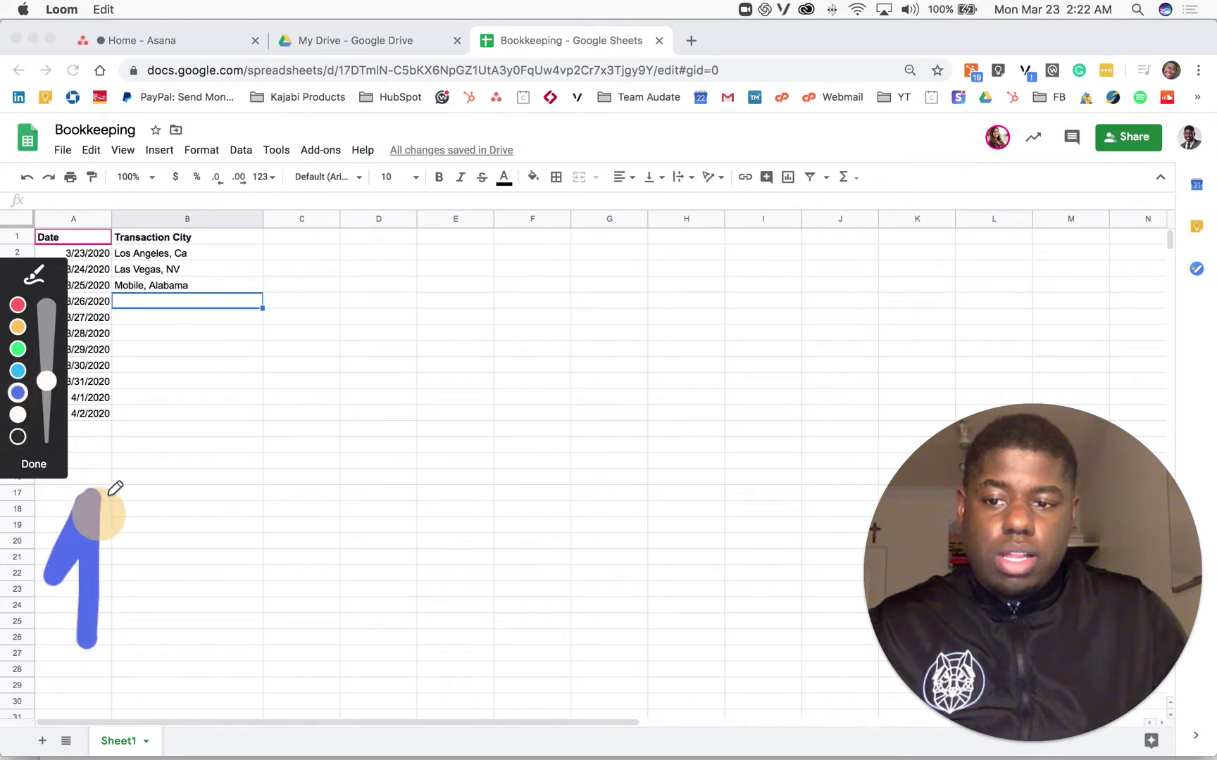
{"action": "left_click", "coordinate": [32, 464]}
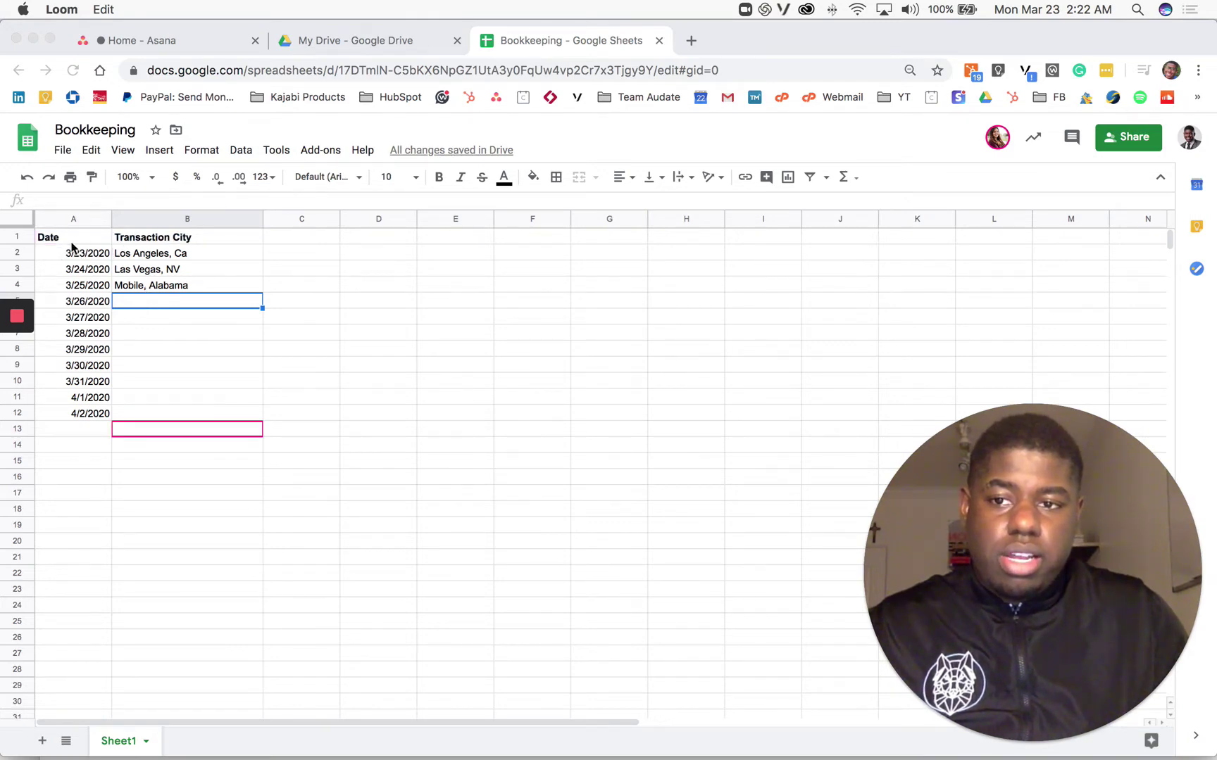
Start a new comment on the Date header cell and discard it.
{"action": "left_click", "coordinate": [100, 239]}
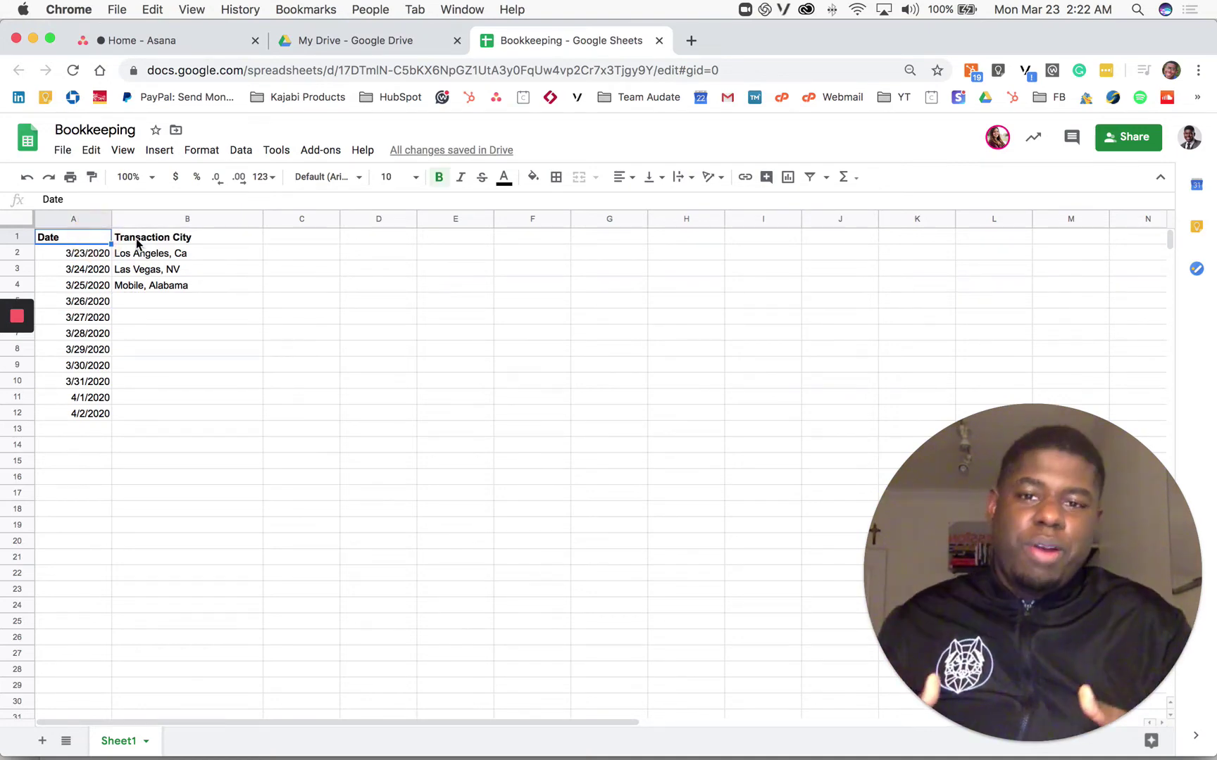
{"action": "key", "text": "shift+space"}
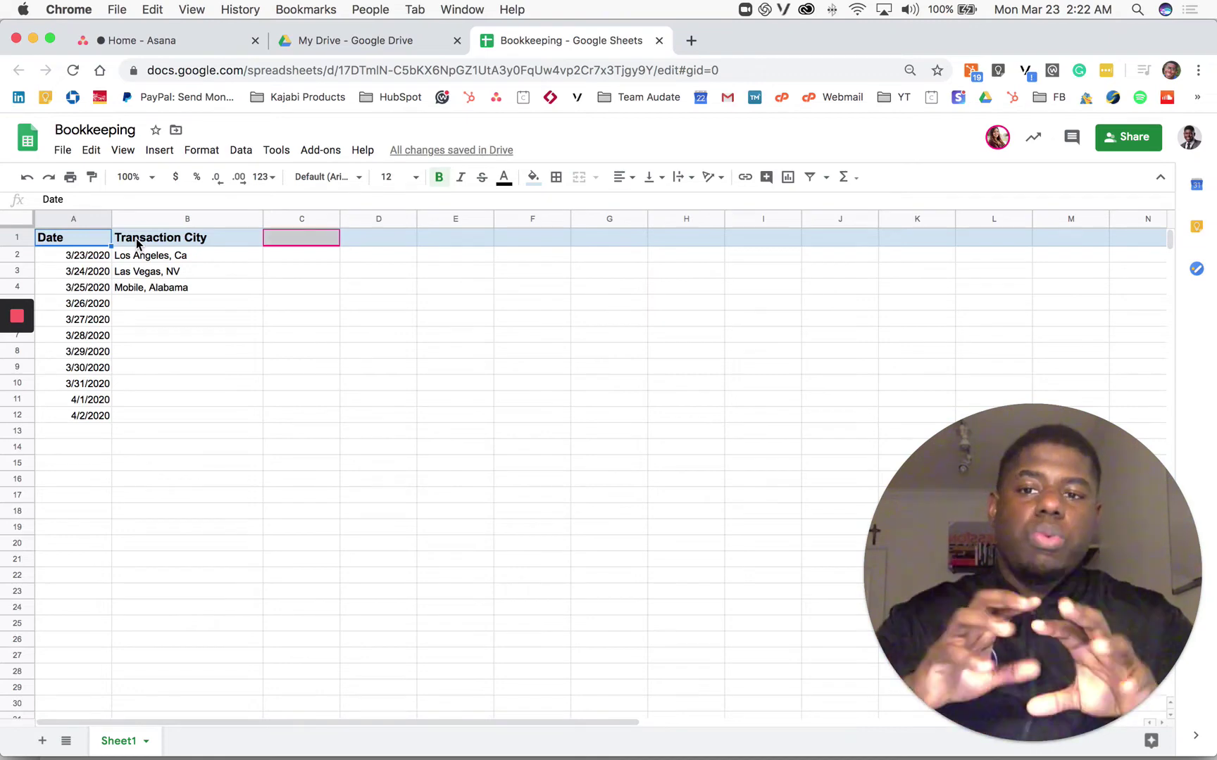
{"action": "left_click", "coordinate": [1072, 138]}
{"action": "left_click", "coordinate": [1108, 179]}
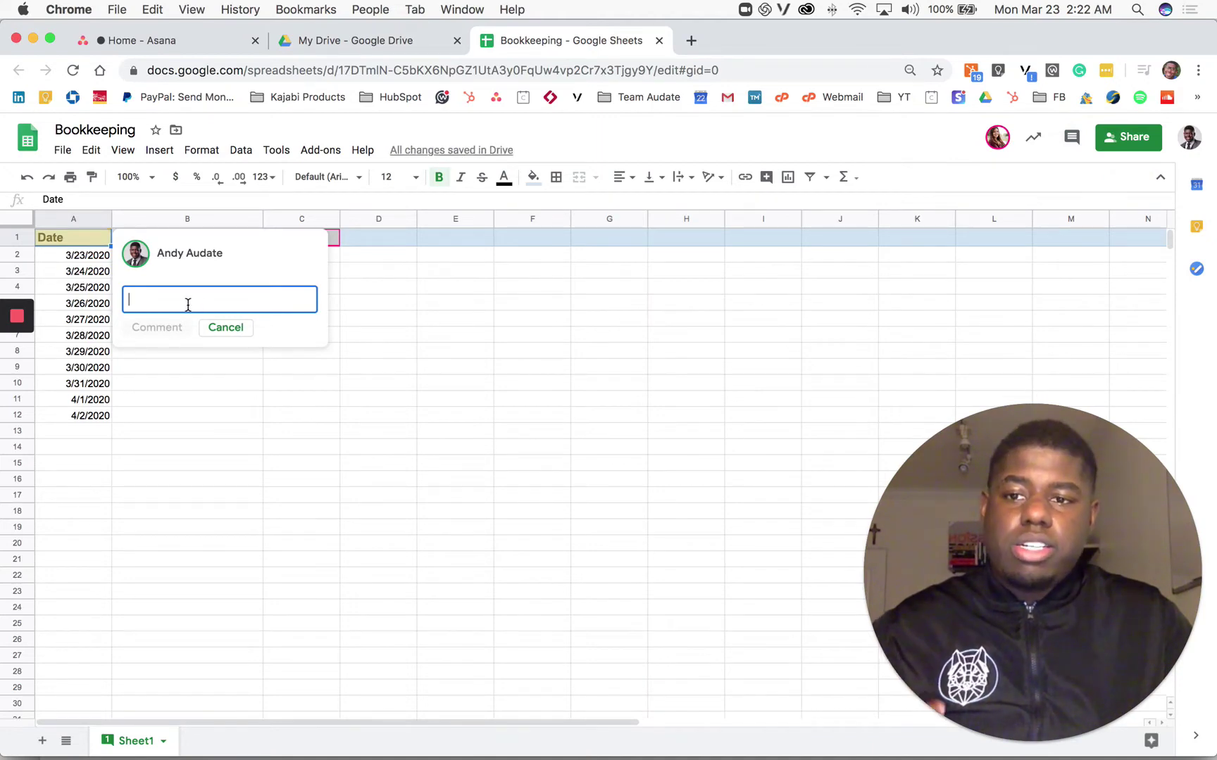
{"action": "left_click", "coordinate": [231, 330]}
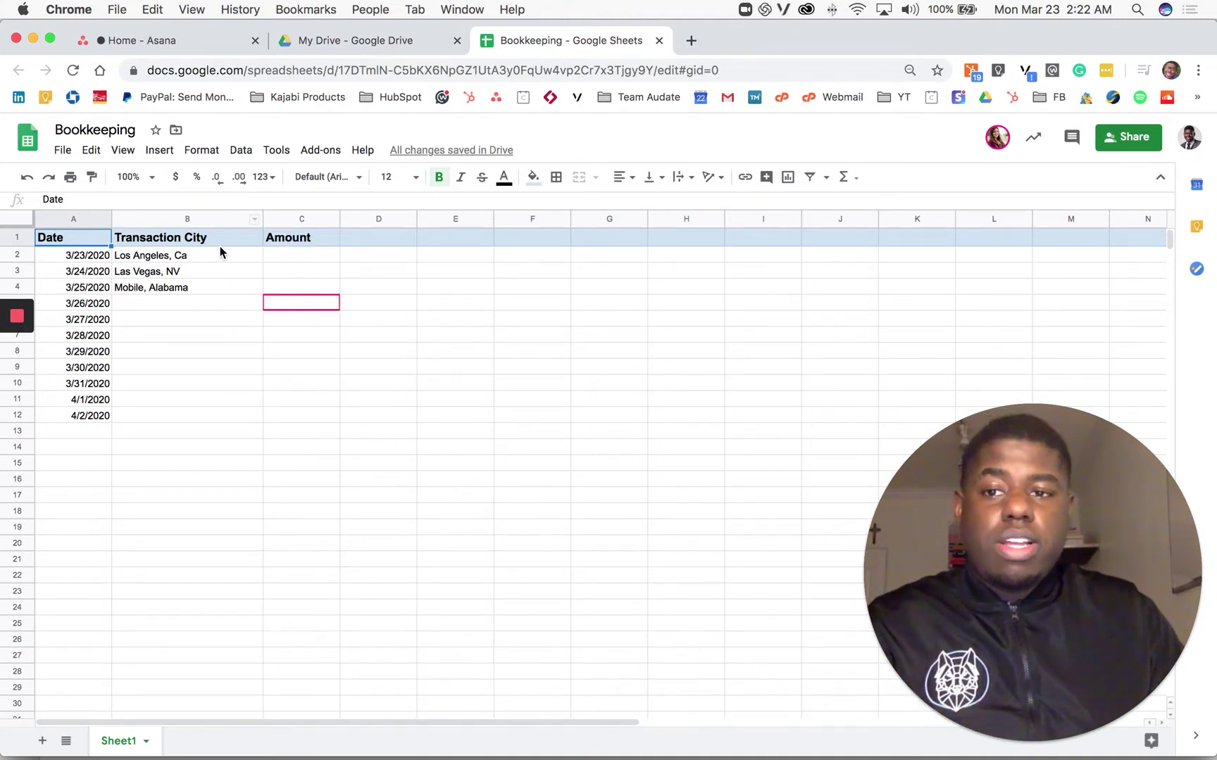
Enter the amounts $100 and $150 in cells C2 and C3 for the Los Angeles and Las Vegas transactions.
{"action": "left_click", "coordinate": [296, 255]}
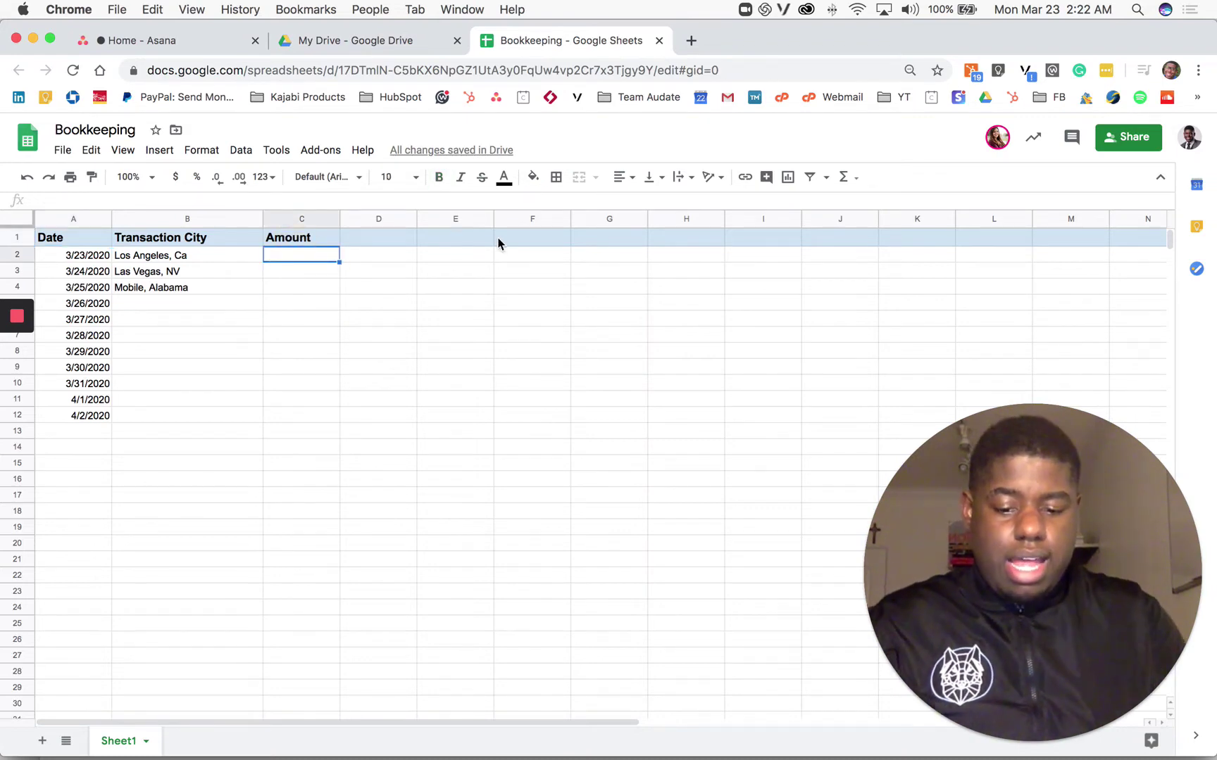
{"action": "type", "text": "$100"}
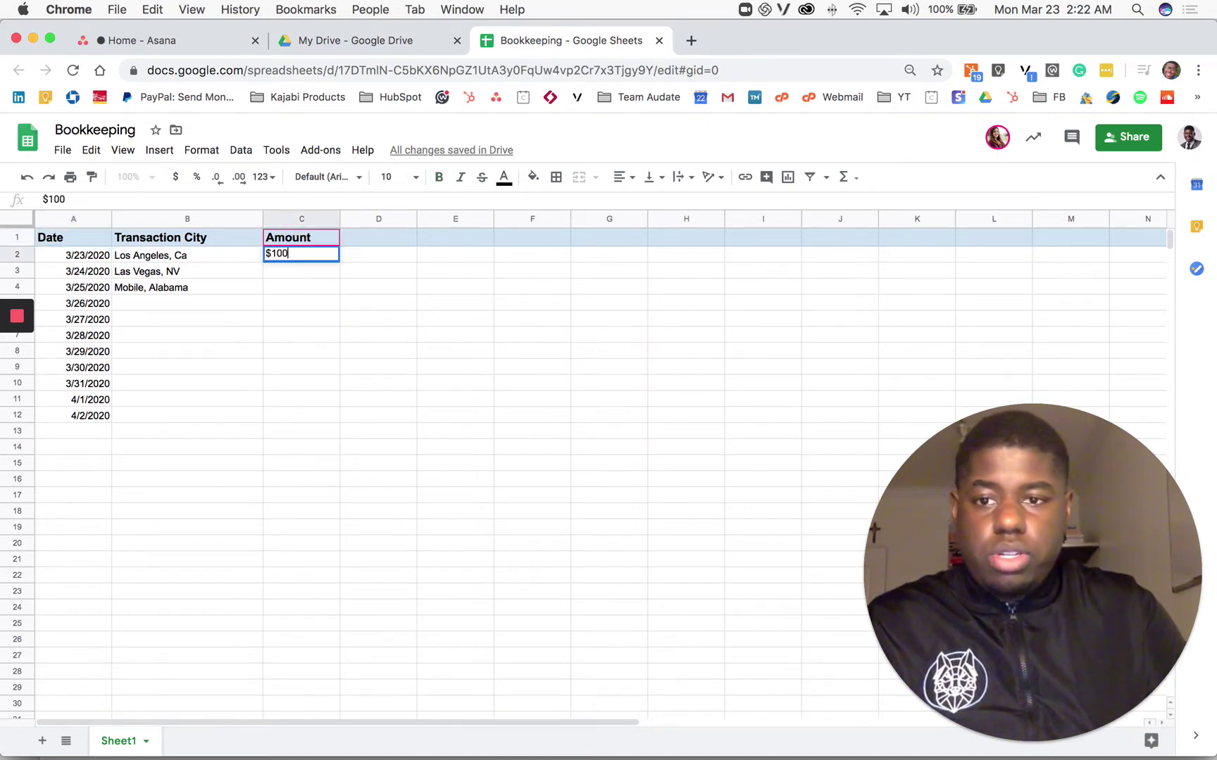
{"action": "key", "text": "Return"}
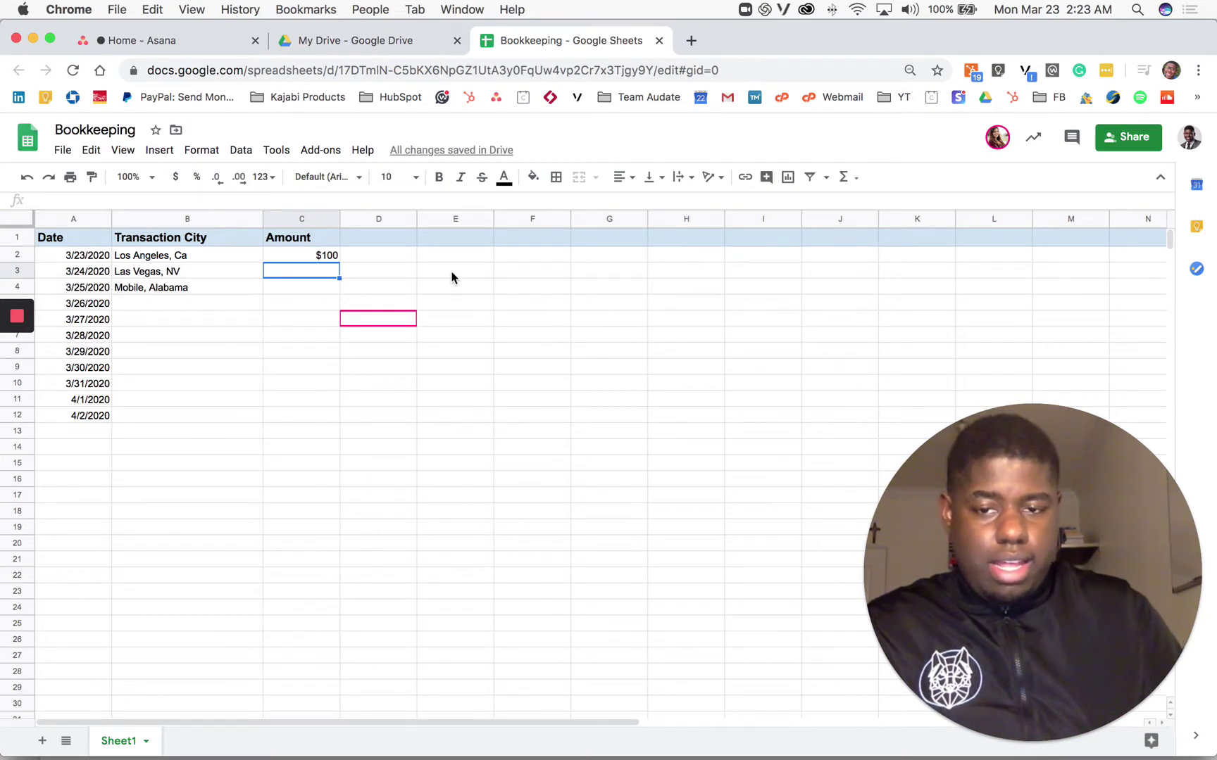
{"action": "type", "text": "$150"}
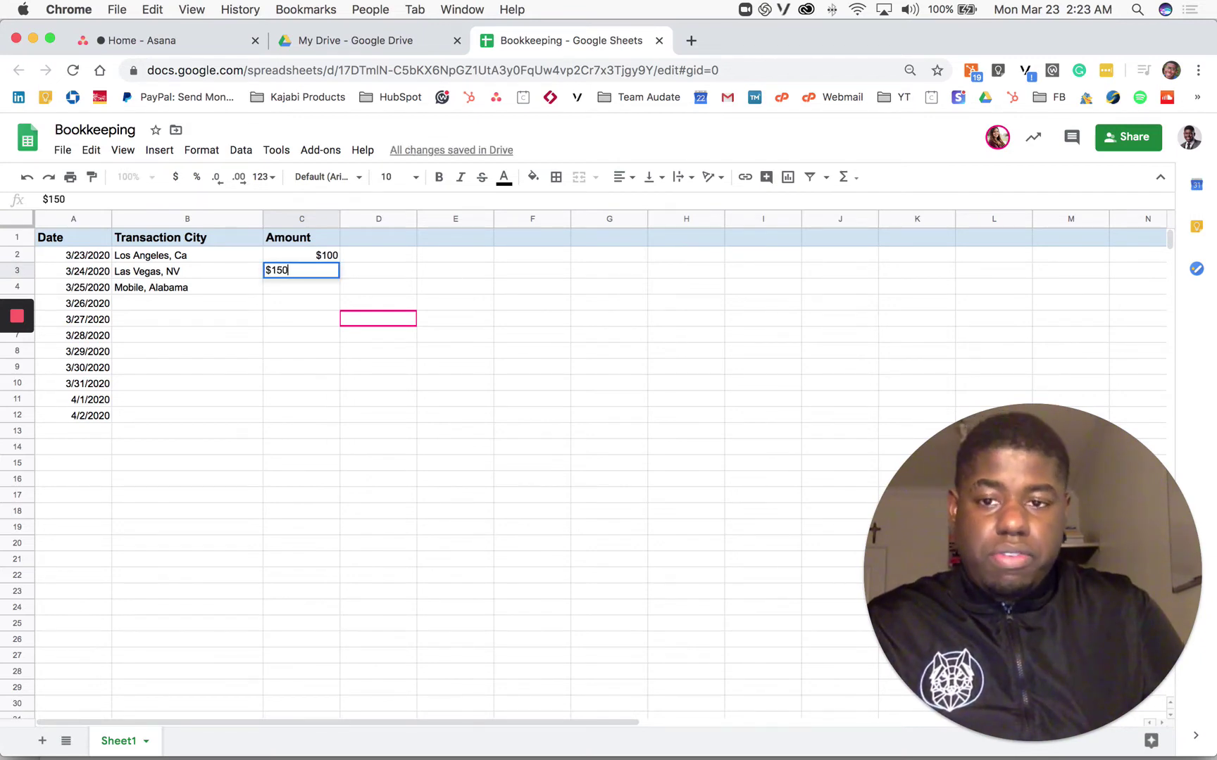
{"action": "key", "text": "Return"}
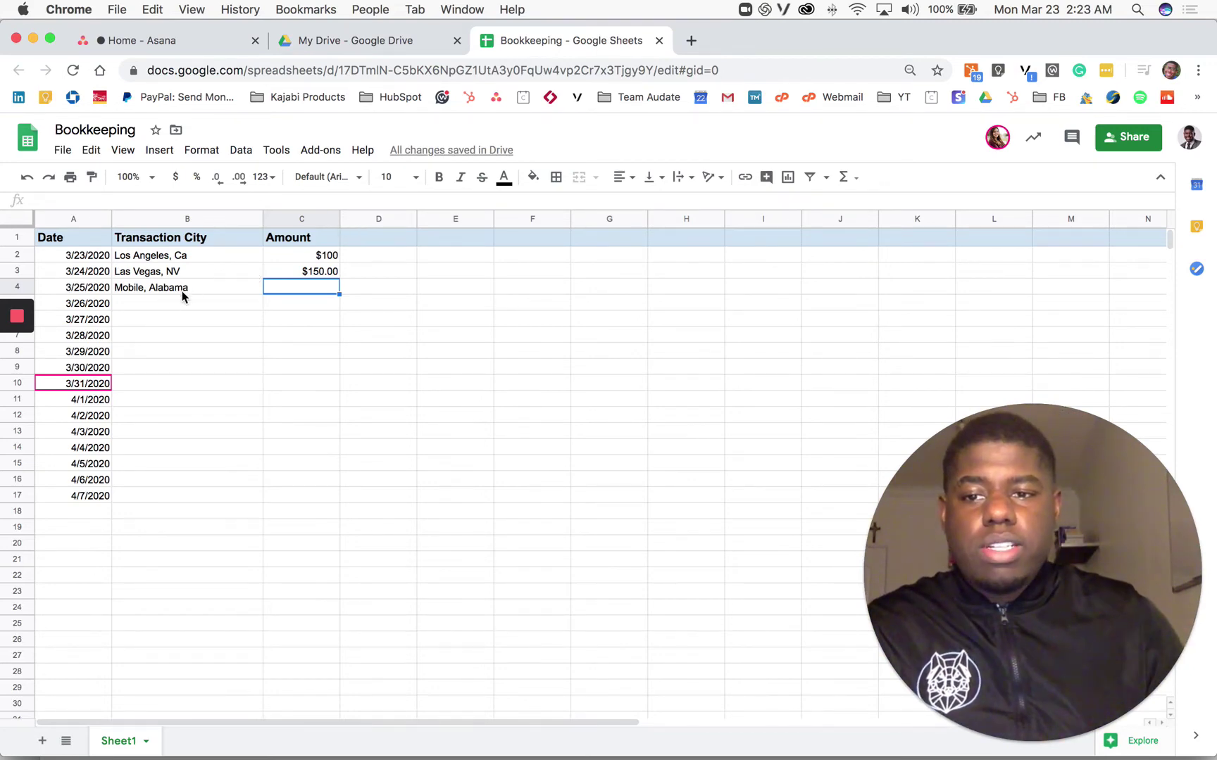
Add the transaction cities Boston, MA in cell B5 and New York, NY in cell B6.
{"action": "left_click", "coordinate": [168, 299]}
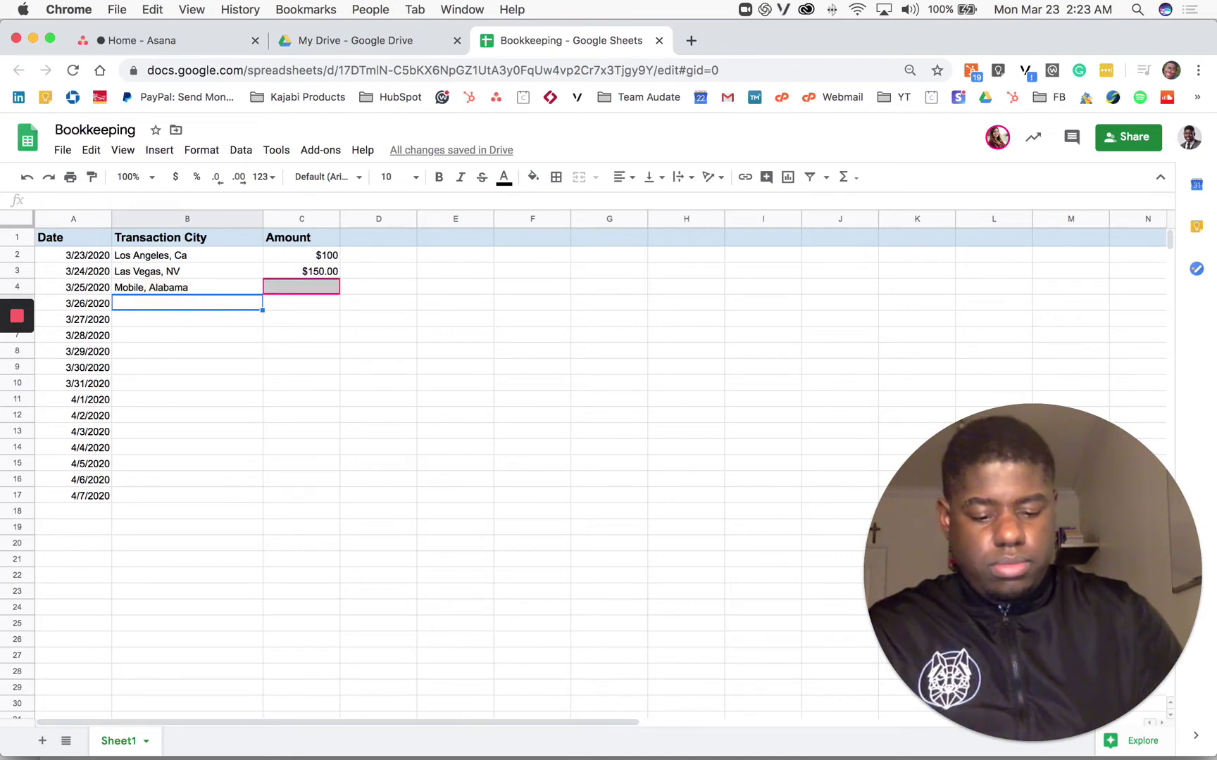
{"action": "type", "text": "Boston, M"}
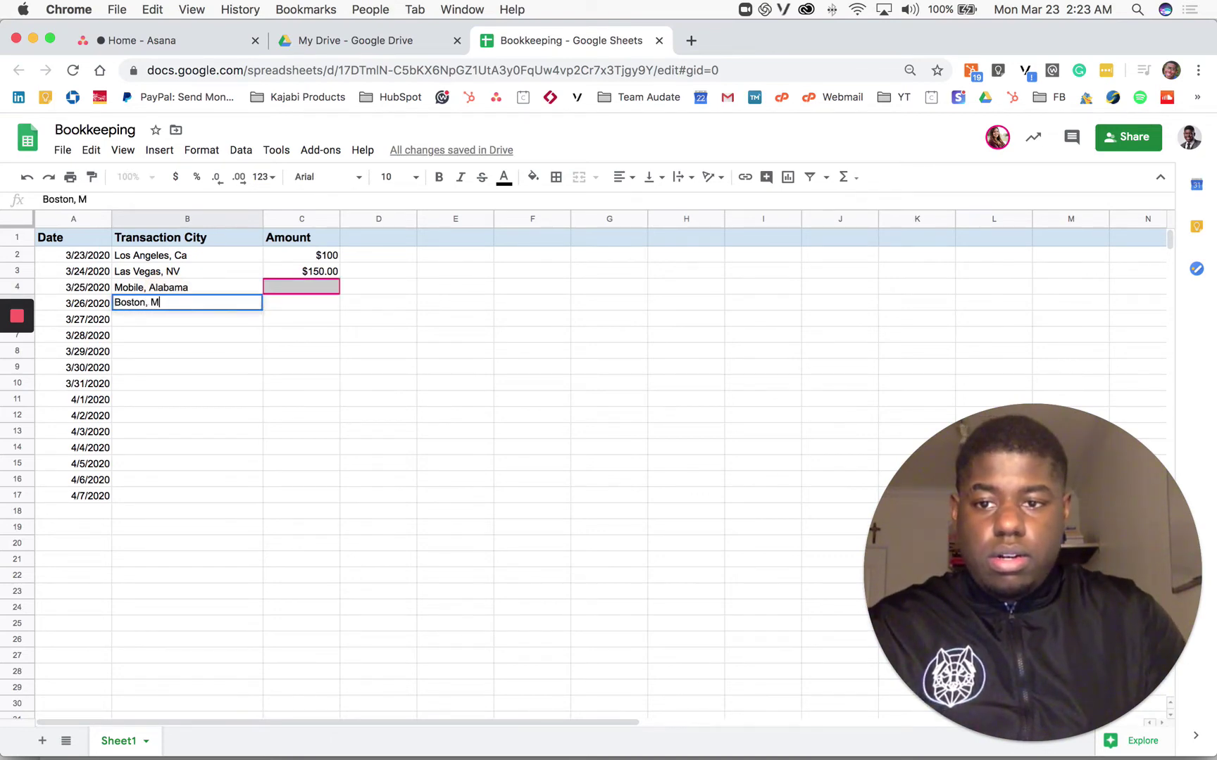
{"action": "type", "text": "A"}
{"action": "key", "text": "Return"}
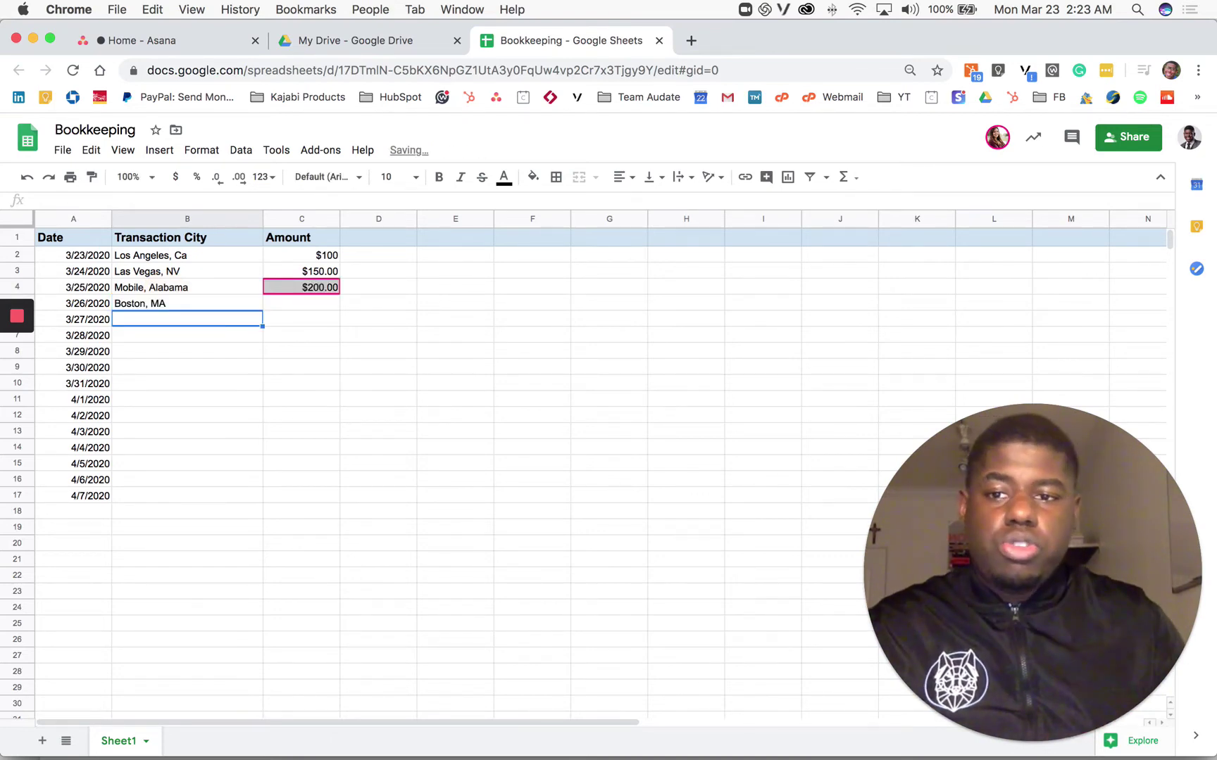
{"action": "type", "text": "New York"}
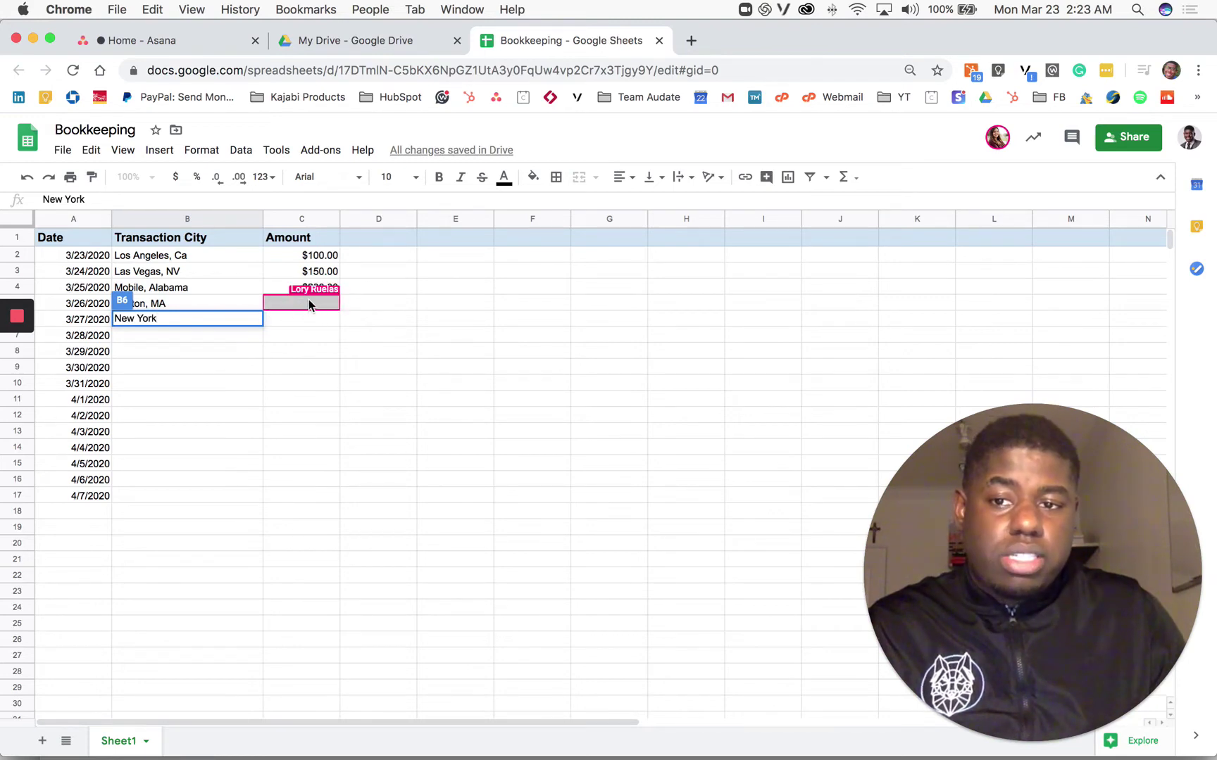
{"action": "type", "text": ", N"}
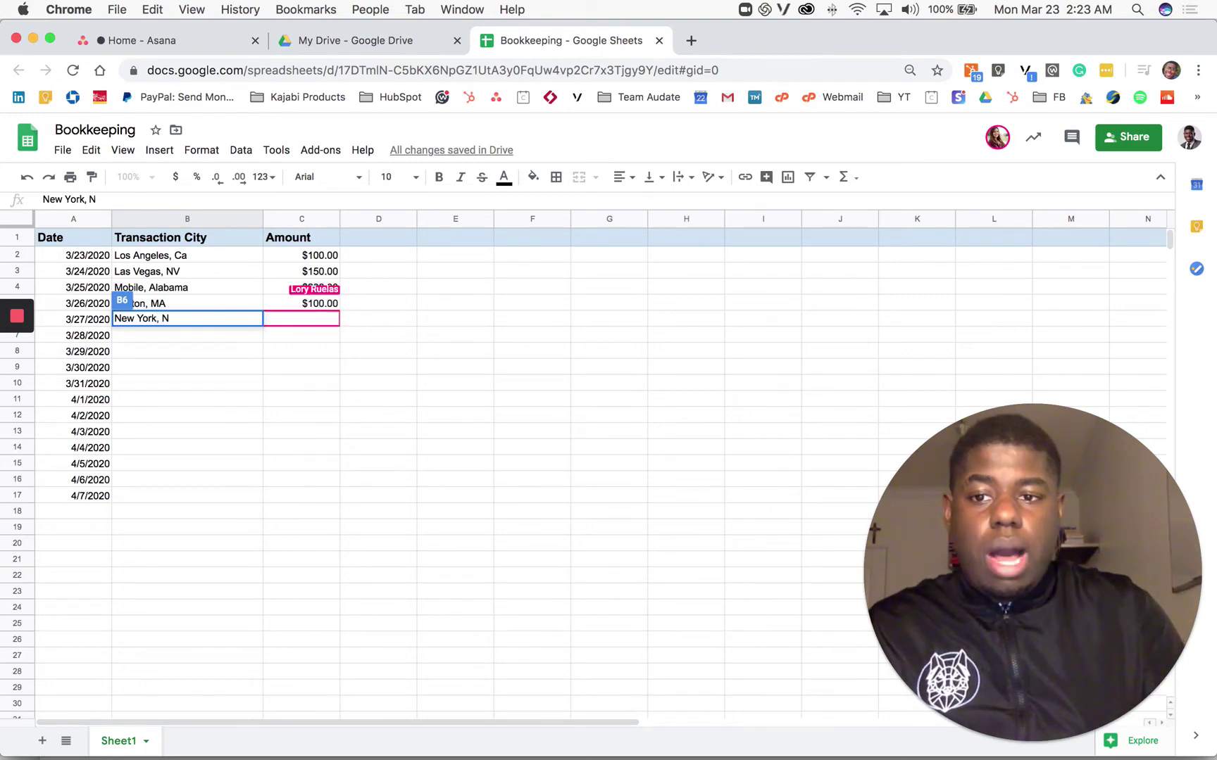
{"action": "type", "text": "Y"}
{"action": "key", "text": "Return"}
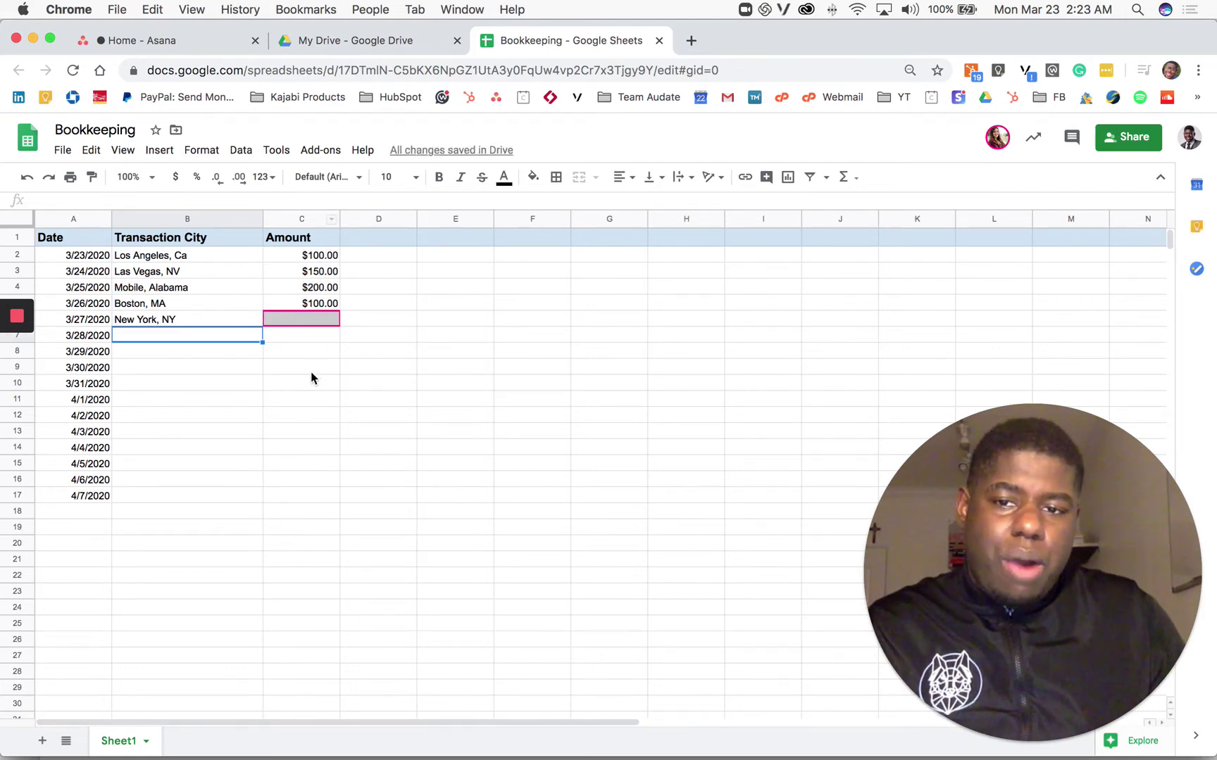
Total the Amount column in cell C18 with the formula =SUM(C2:C17).
{"action": "left_click", "coordinate": [302, 509]}
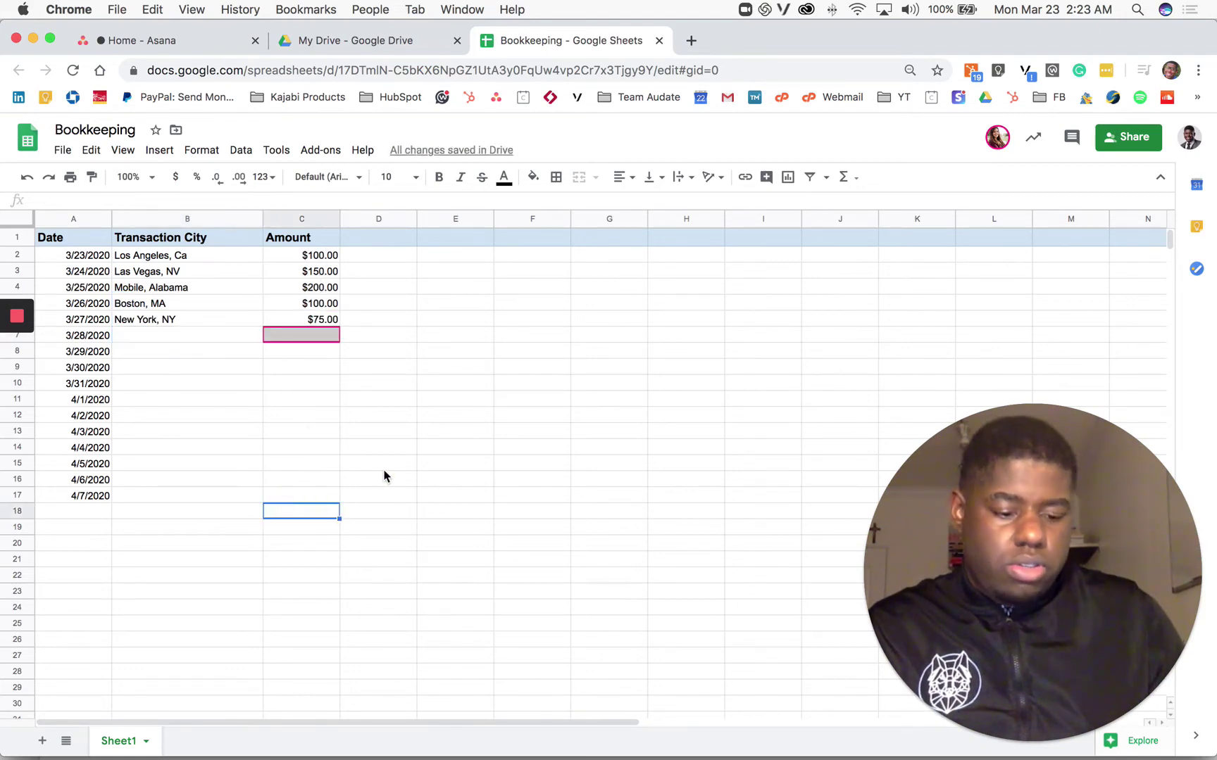
{"action": "type", "text": "="}
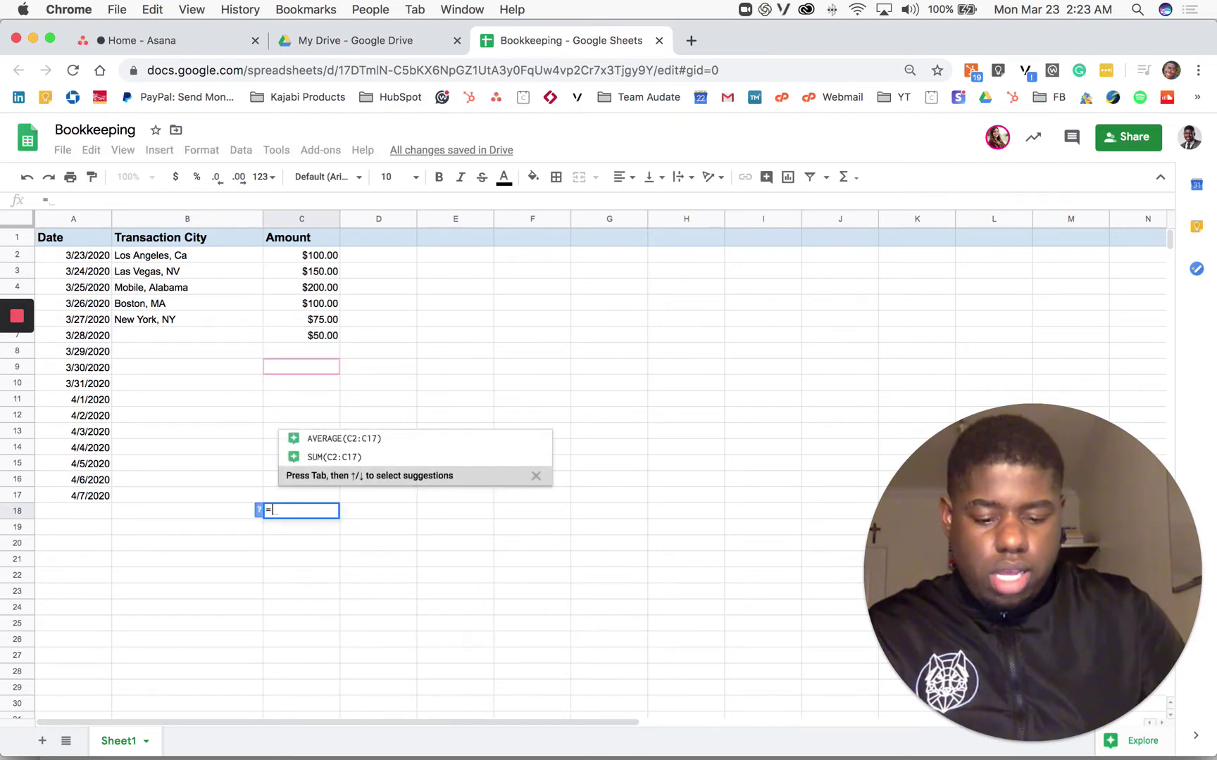
{"action": "type", "text": "sum"}
{"action": "key", "text": "Tab"}
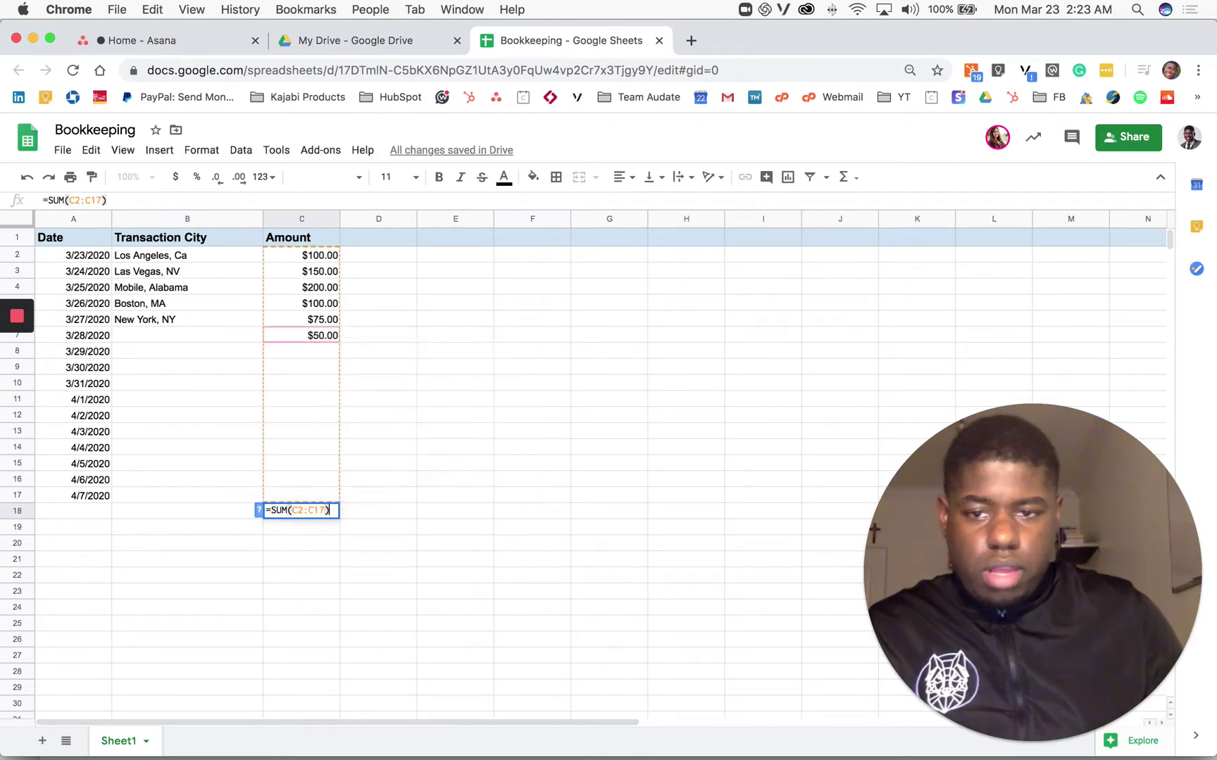
{"action": "left_click_drag", "start_coordinate": [309, 256], "coordinate": [299, 427]}
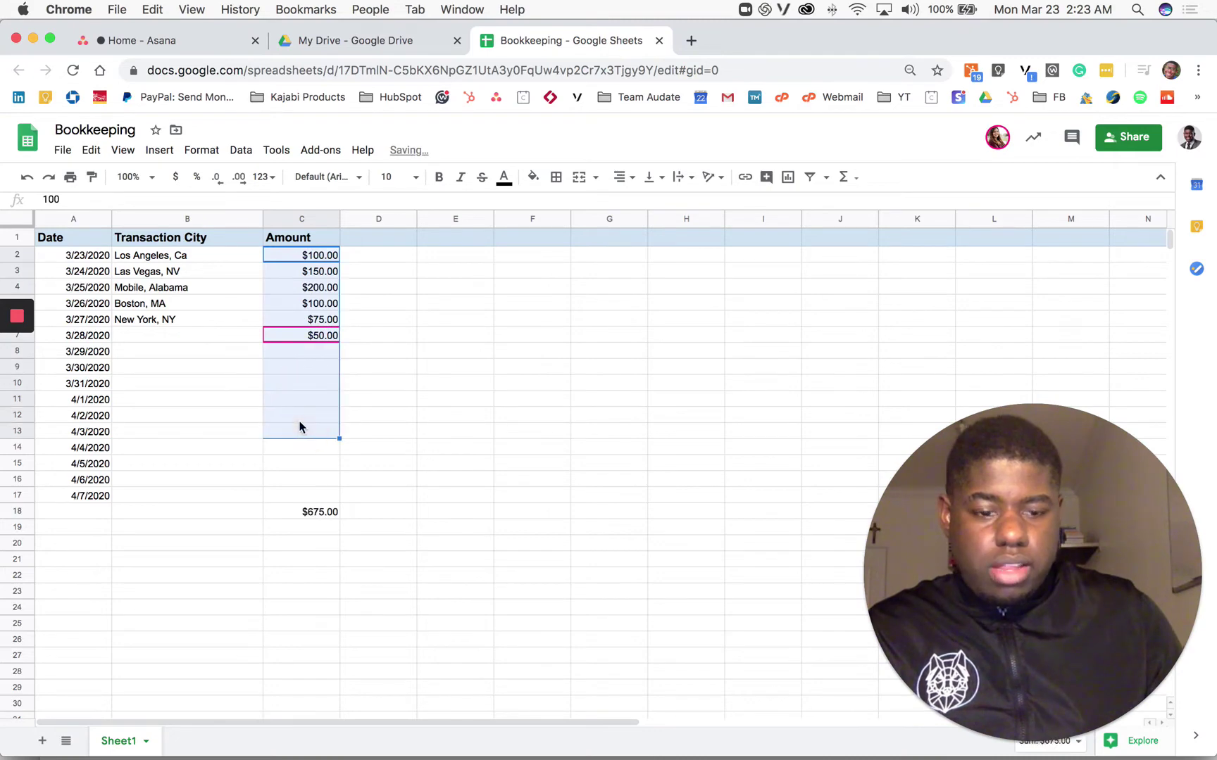
{"action": "left_click", "coordinate": [421, 435]}
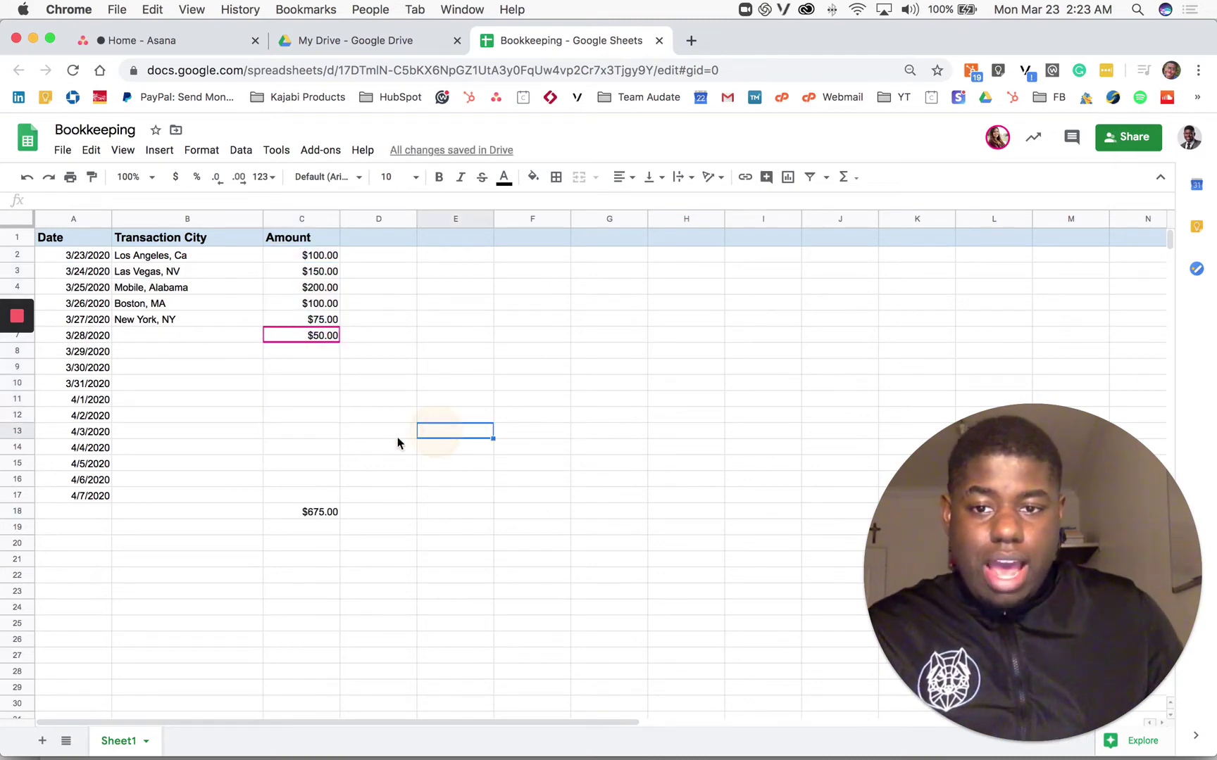
Format the total in cell C18 as currency with bold, bright green text.
{"action": "left_click", "coordinate": [307, 514]}
{"action": "left_click", "coordinate": [177, 180]}
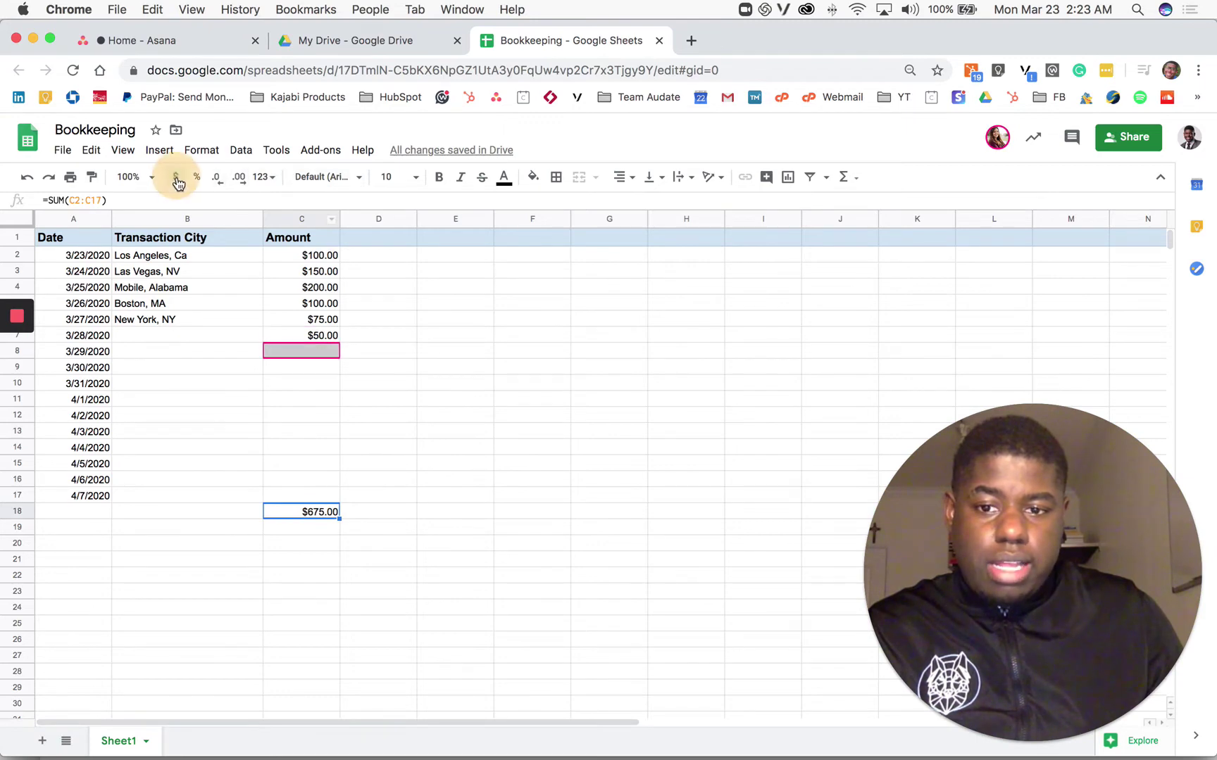
{"action": "left_click", "coordinate": [438, 177]}
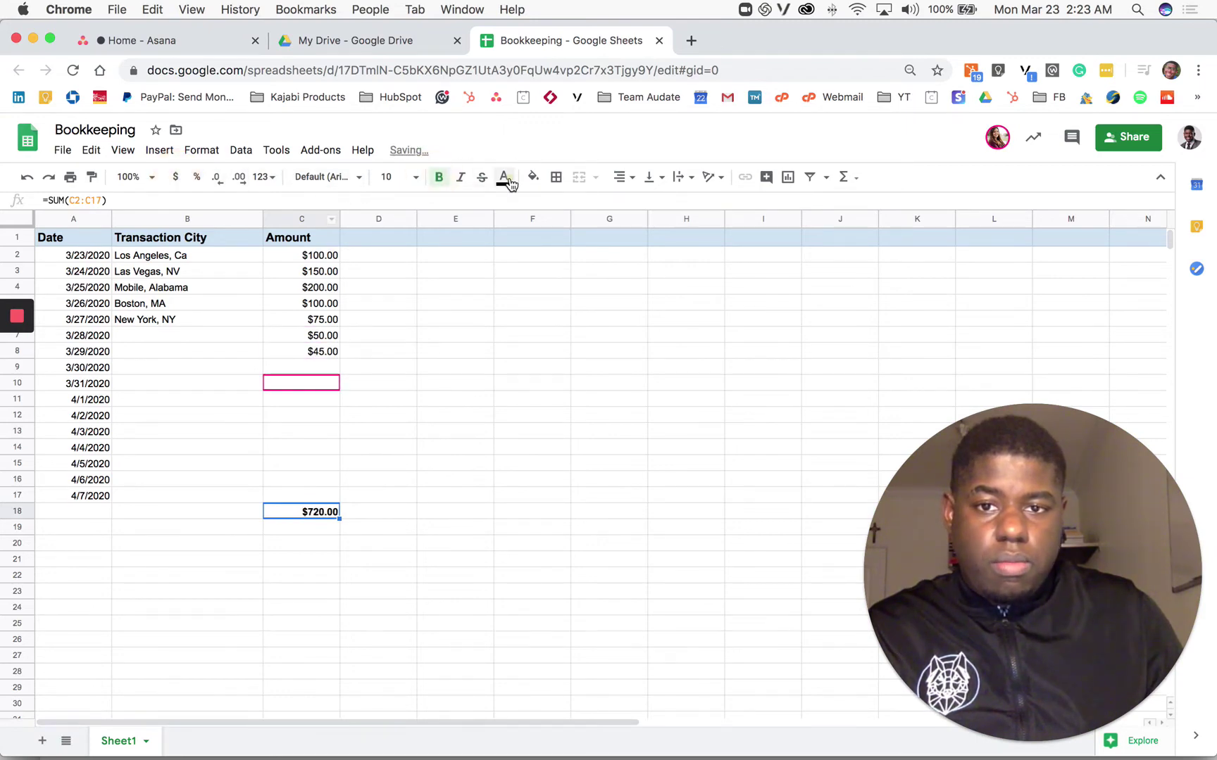
{"action": "left_click", "coordinate": [504, 177]}
{"action": "left_click", "coordinate": [574, 245]}
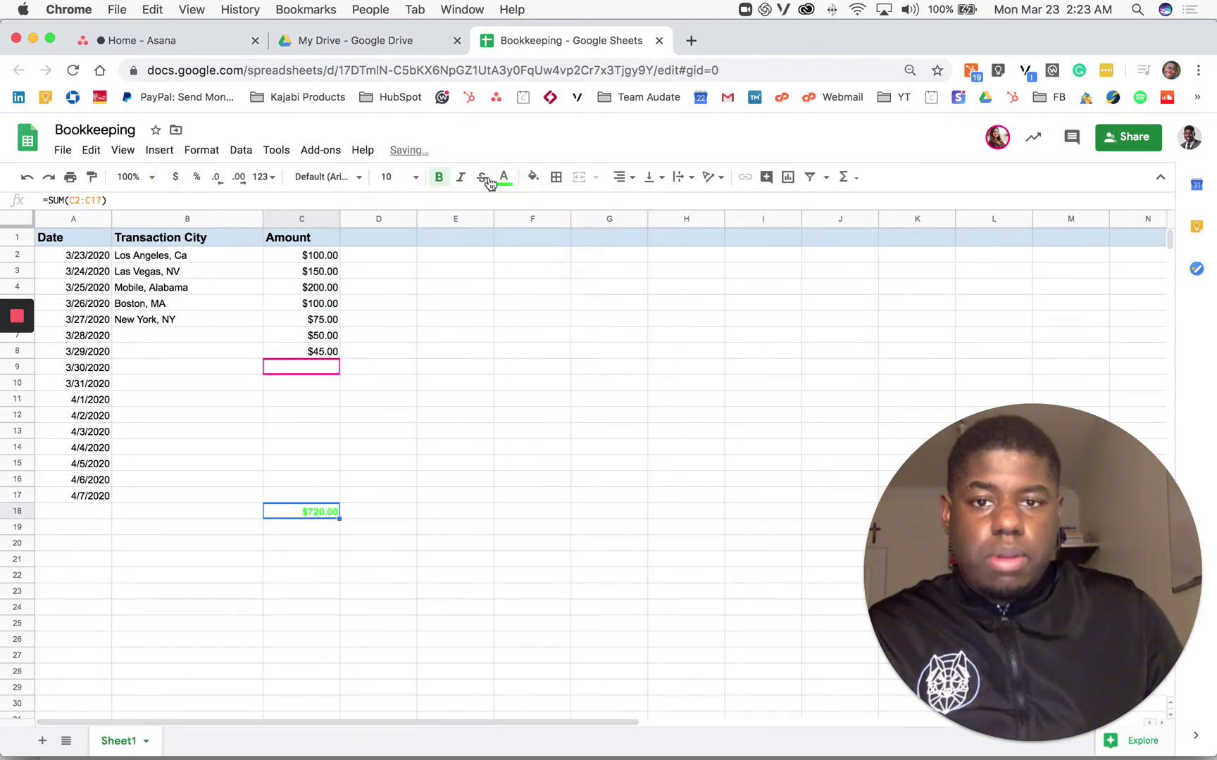
Set the font size of the total in cell C18 to 24 and widen column C to fit it.
{"action": "left_click", "coordinate": [393, 176]}
{"action": "left_click", "coordinate": [392, 422]}
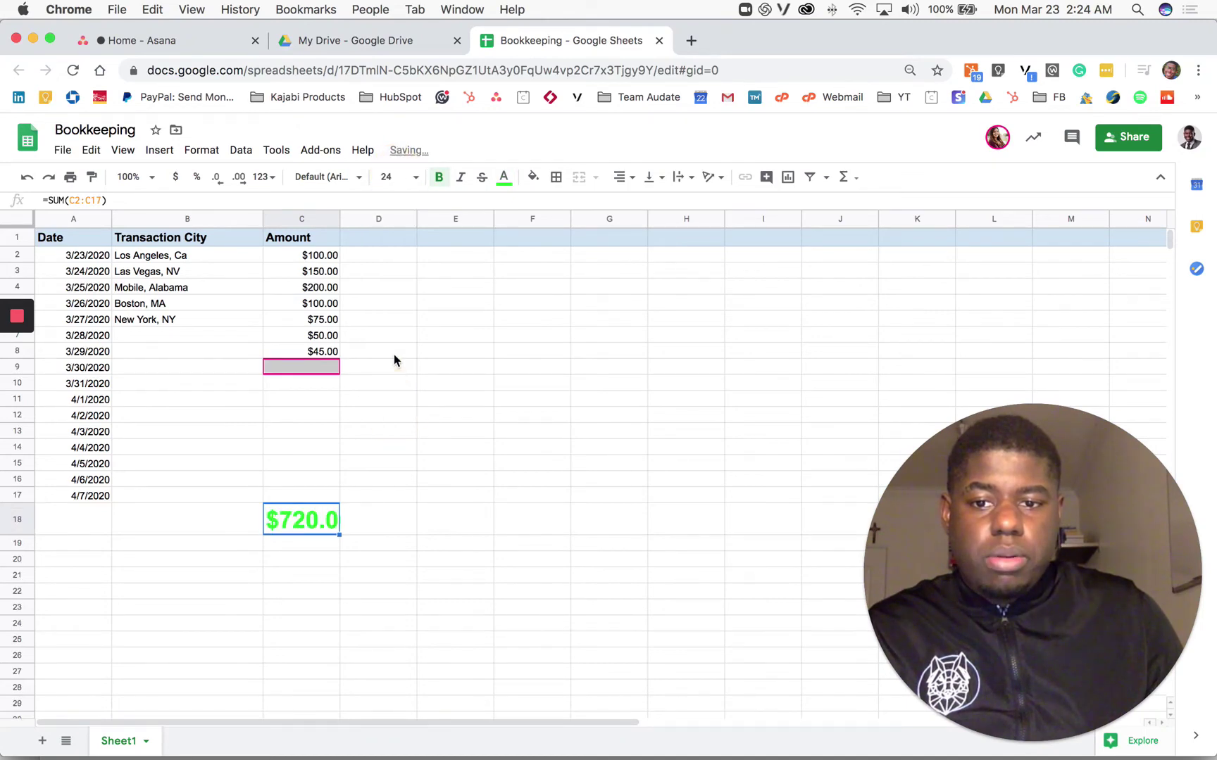
{"action": "left_click_drag", "start_coordinate": [339, 219], "coordinate": [380, 219]}
{"action": "left_click", "coordinate": [496, 415]}
{"action": "left_click", "coordinate": [322, 557]}
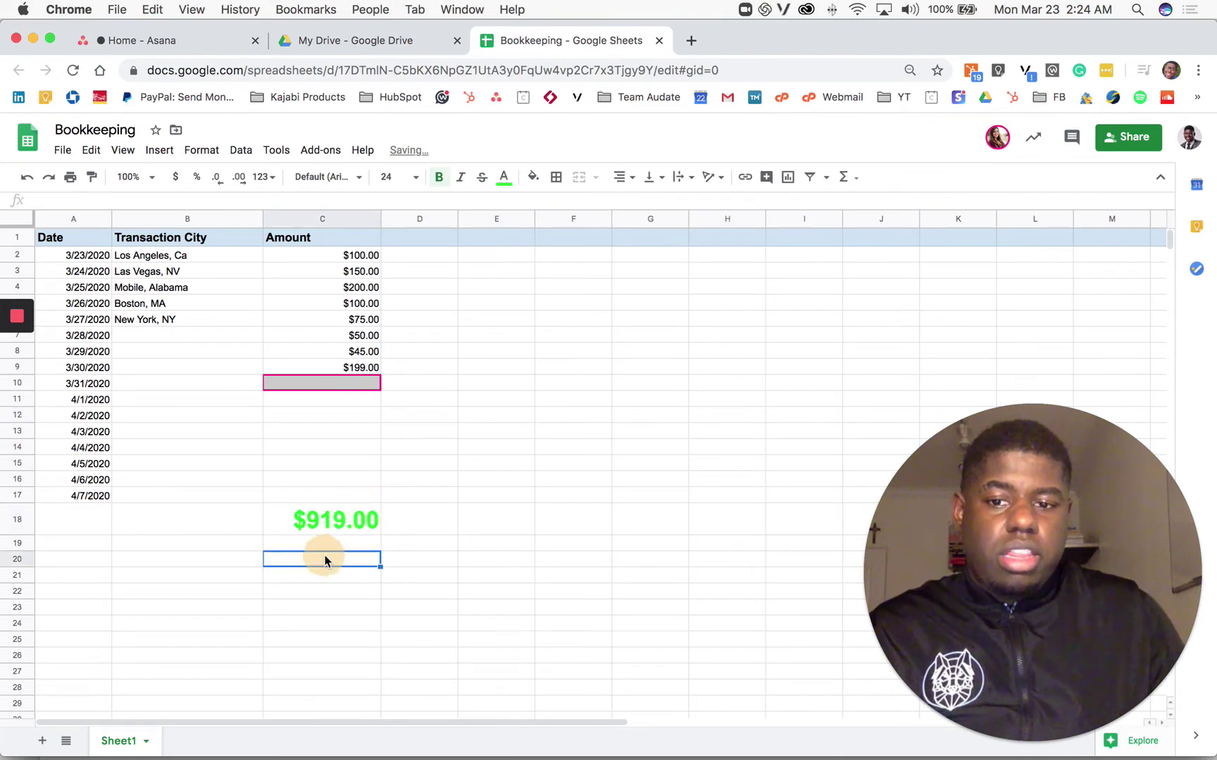
{"action": "left_click", "coordinate": [573, 484]}
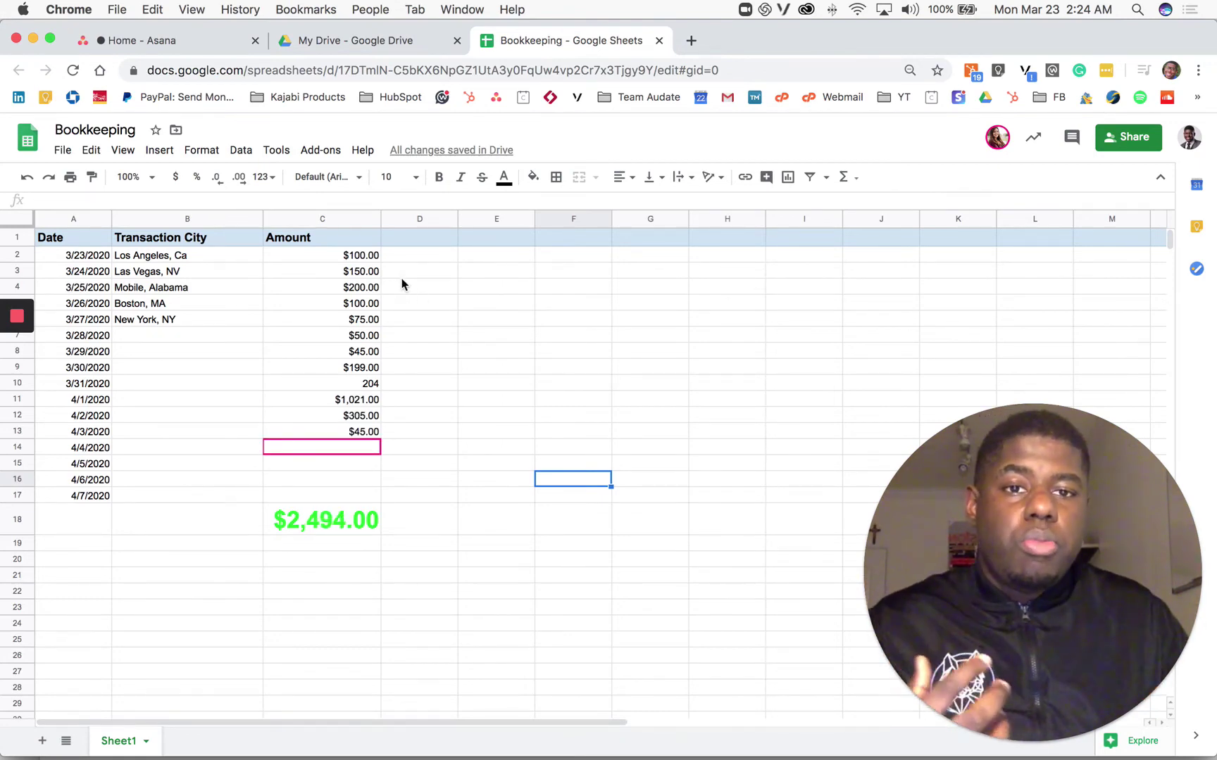
Search the web in a new browser tab for "how to use google spreadsheet".
{"action": "left_click", "coordinate": [692, 40]}
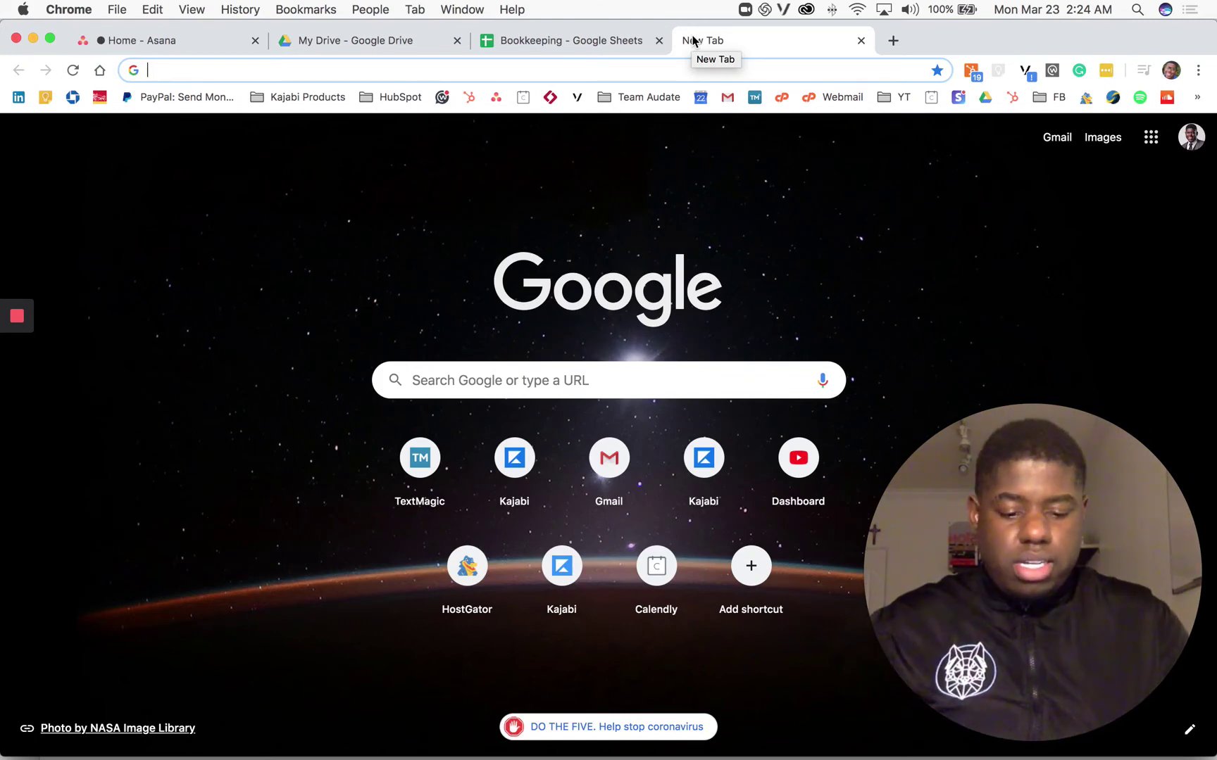
{"action": "type", "text": "how "}
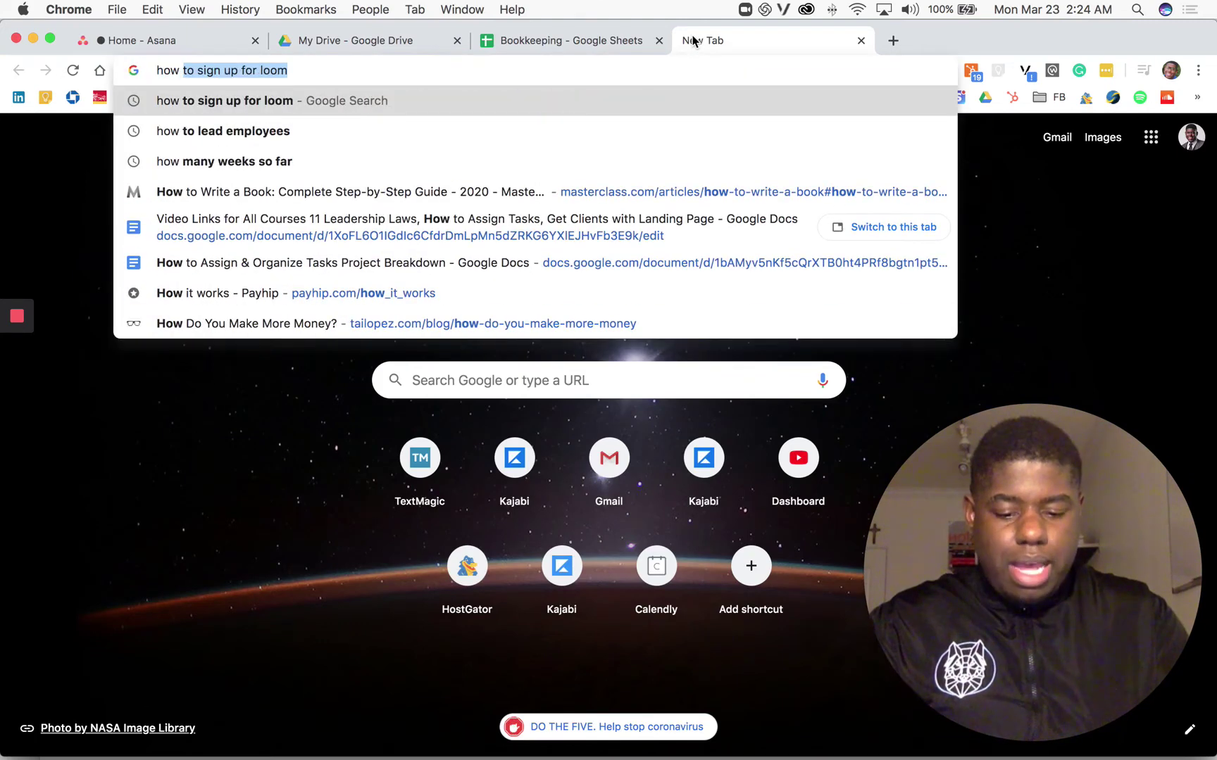
{"action": "type", "text": "to use google"}
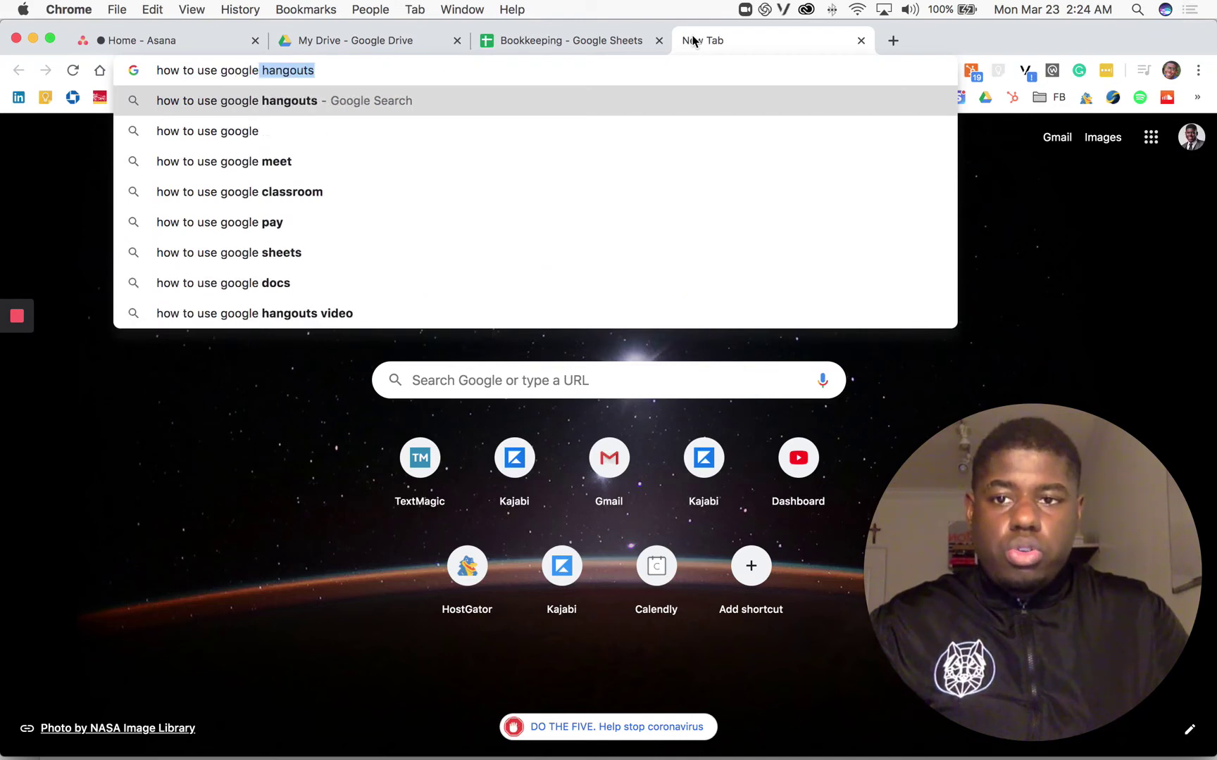
{"action": "type", "text": " spread"}
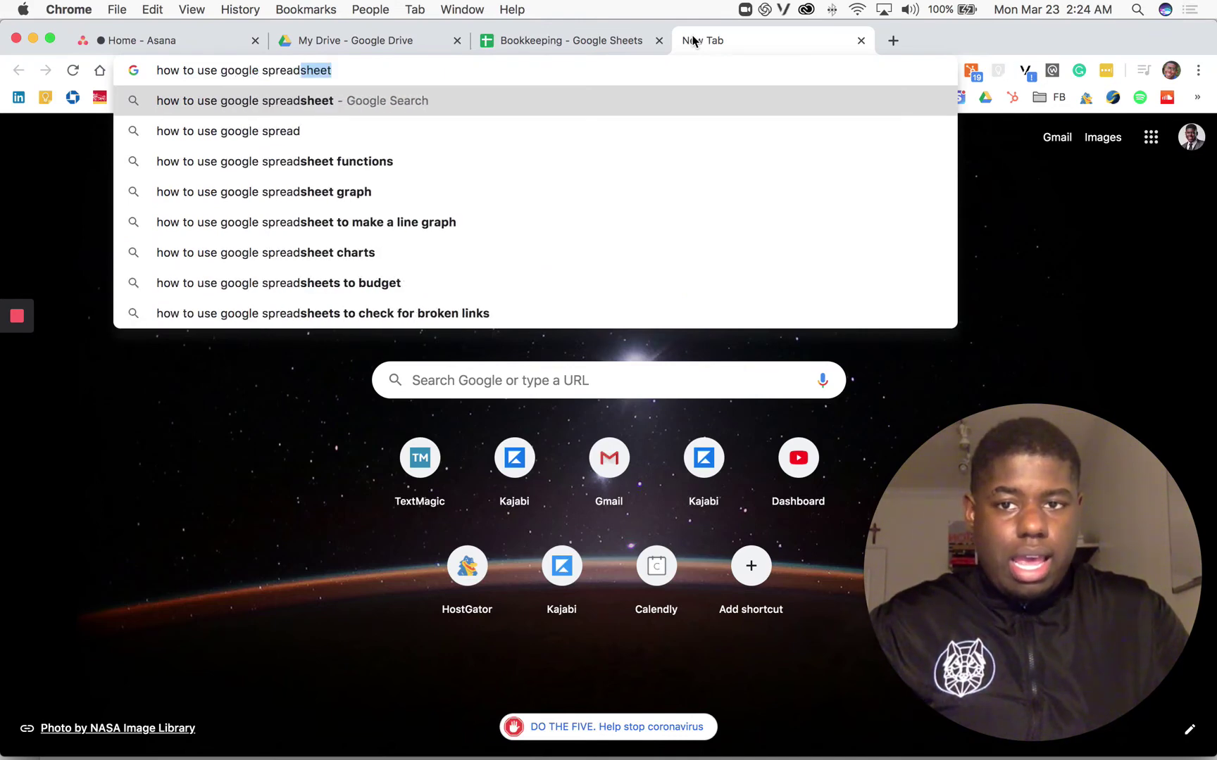
{"action": "key", "text": "Return"}
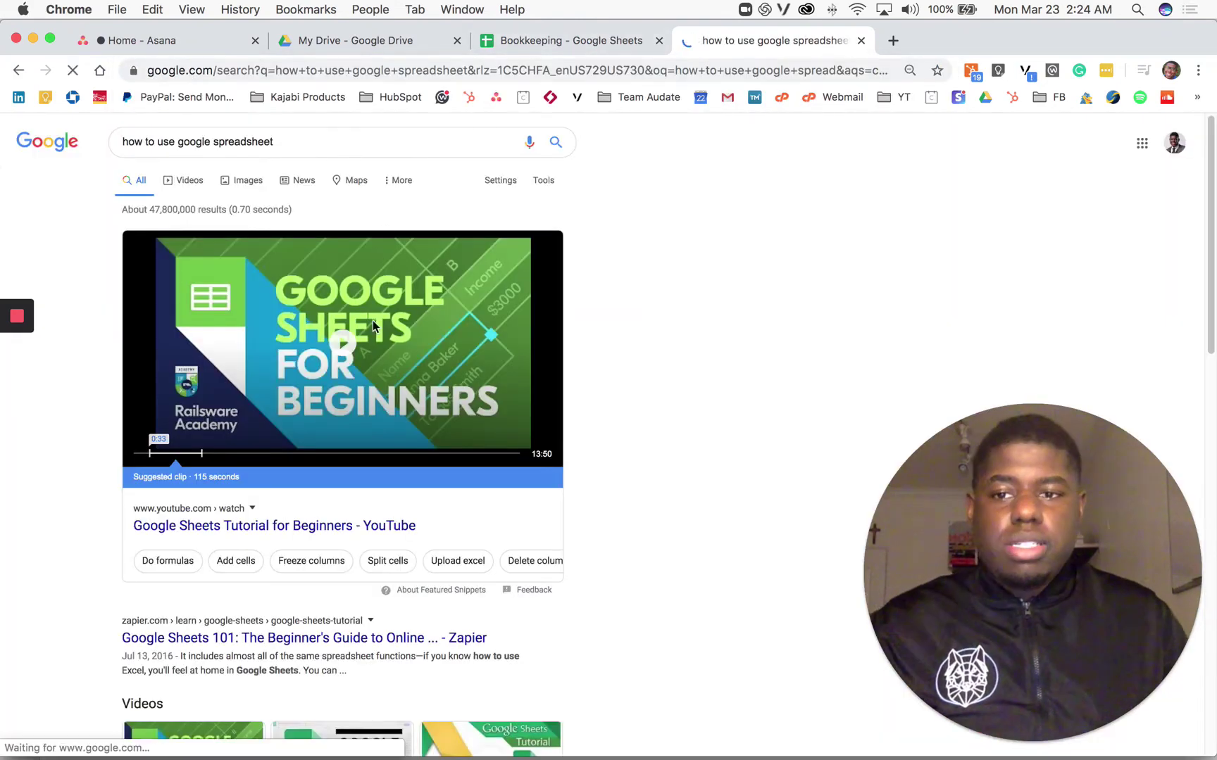
Read through the Docs Editors Help article "How to use Google Sheets" from the search results and return to the Bookkeeping spreadsheet.
{"action": "scroll", "coordinate": [290, 419], "scroll_direction": "down", "scroll_amount": 2}
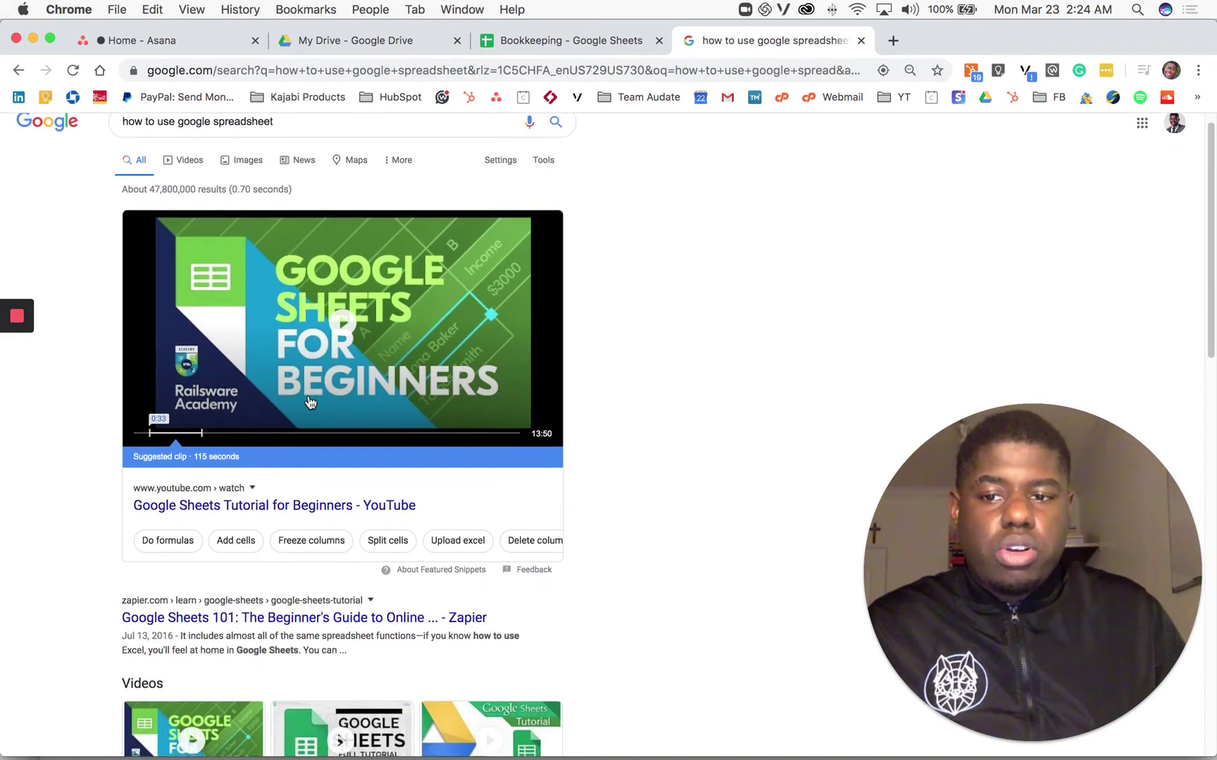
{"action": "scroll", "coordinate": [290, 419], "scroll_direction": "down", "scroll_amount": 10}
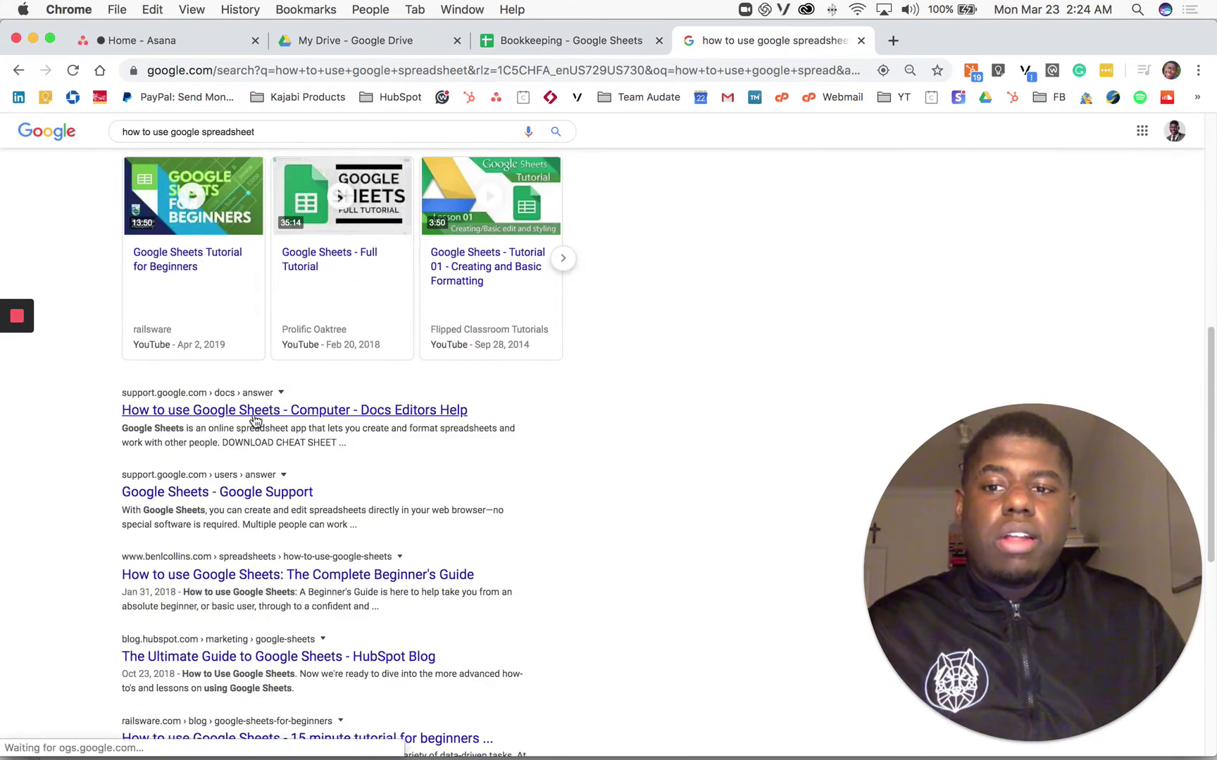
{"action": "left_click", "coordinate": [217, 411]}
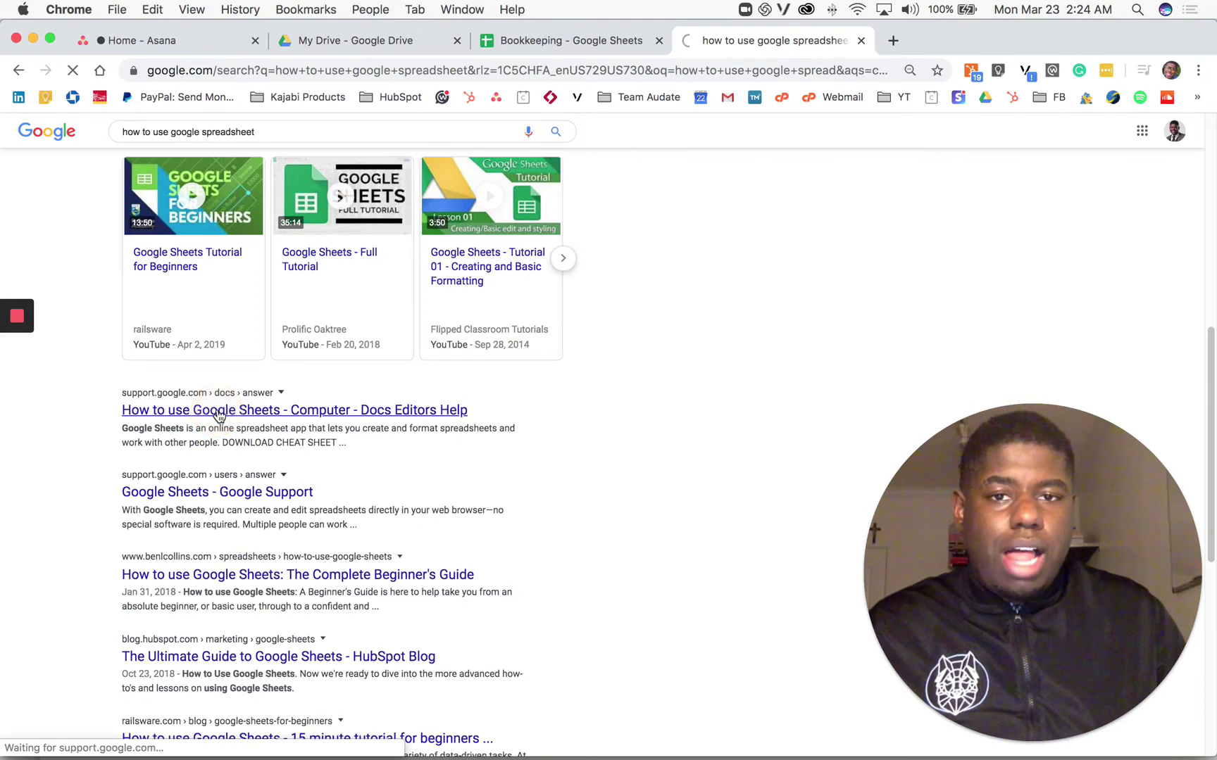
{"action": "scroll", "coordinate": [352, 433], "scroll_direction": "down", "scroll_amount": 5}
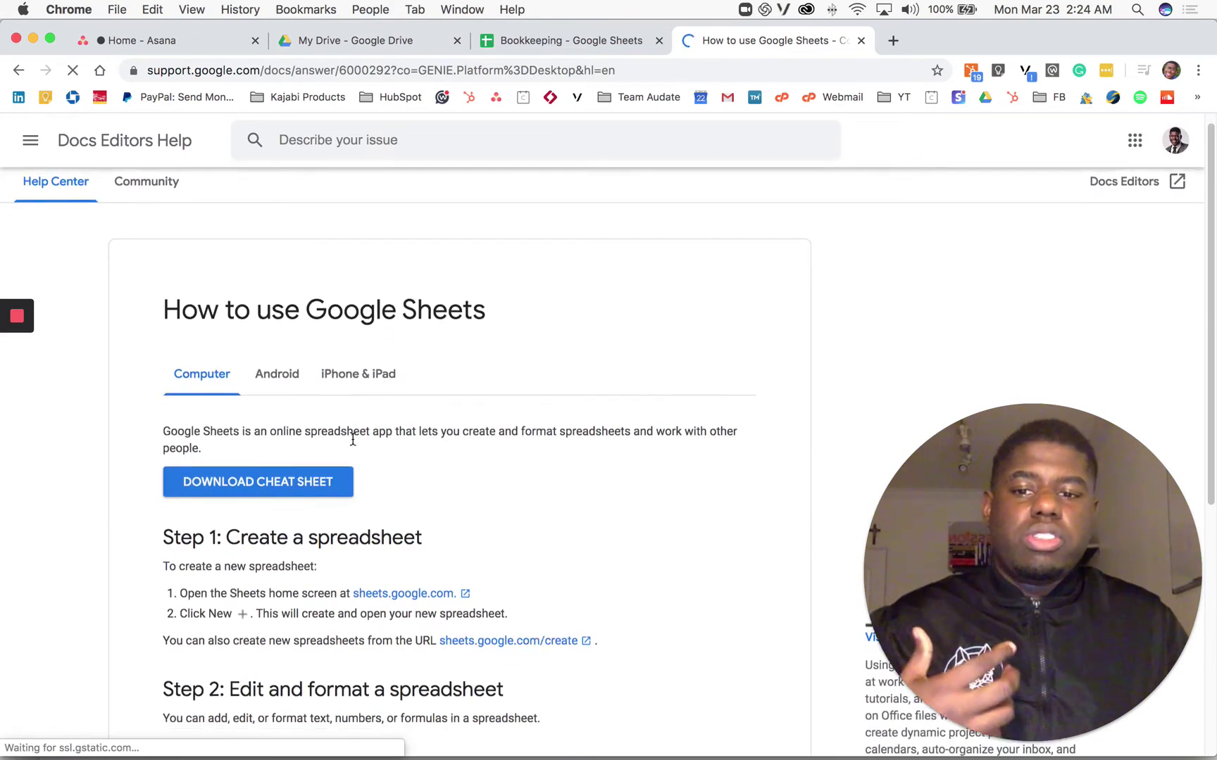
{"action": "scroll", "coordinate": [349, 441], "scroll_direction": "down", "scroll_amount": 2}
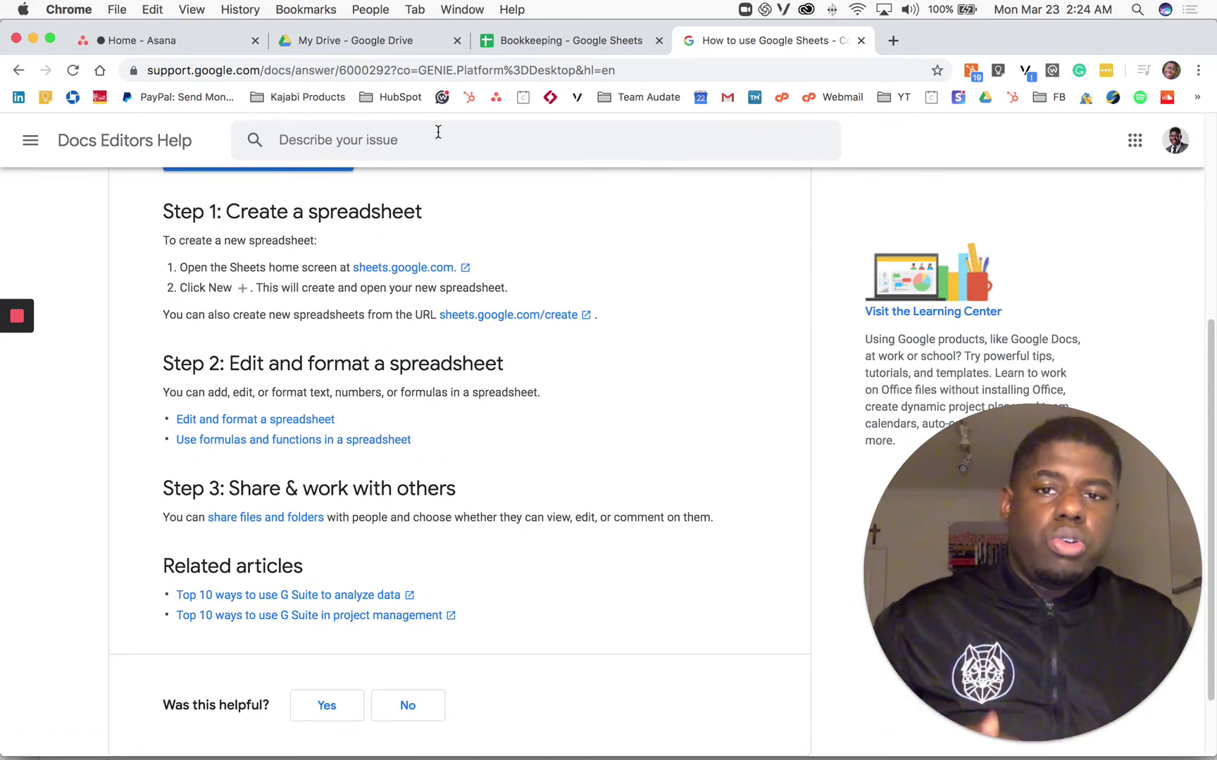
{"action": "left_click", "coordinate": [522, 47]}
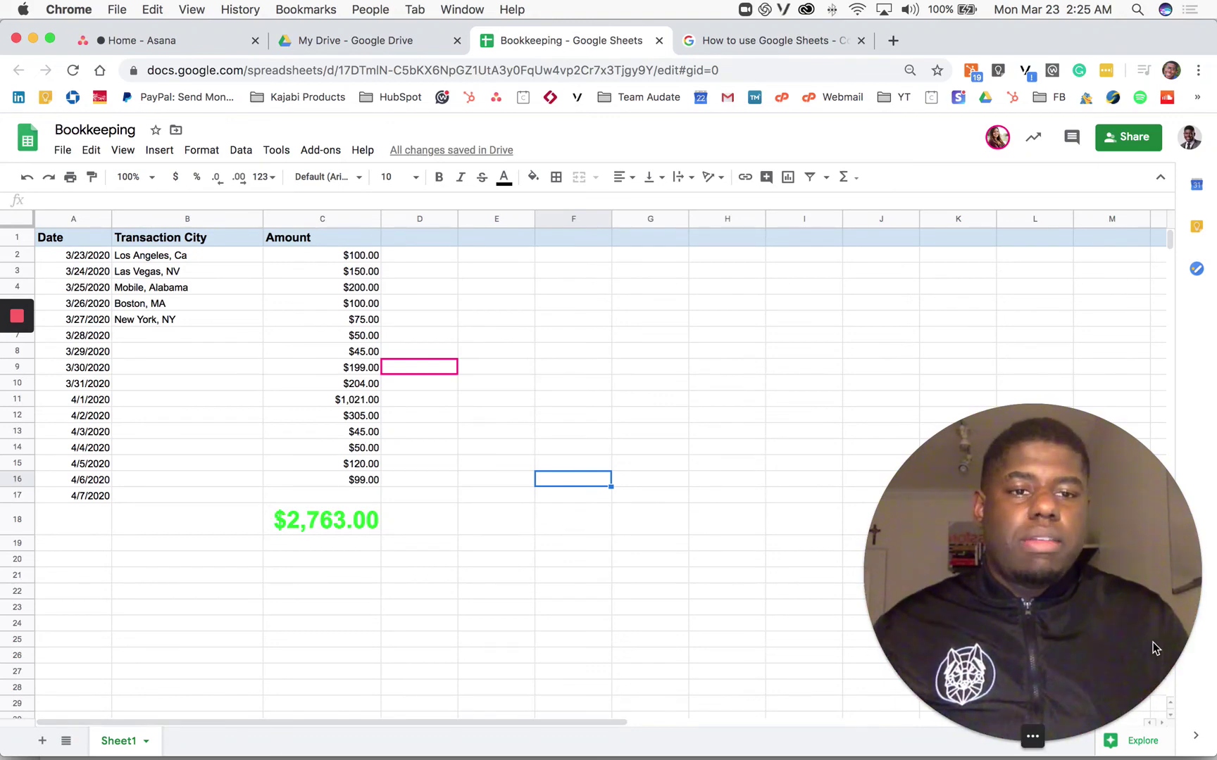
{"action": "left_click_drag", "start_coordinate": [1024, 571], "coordinate": [631, 171]}
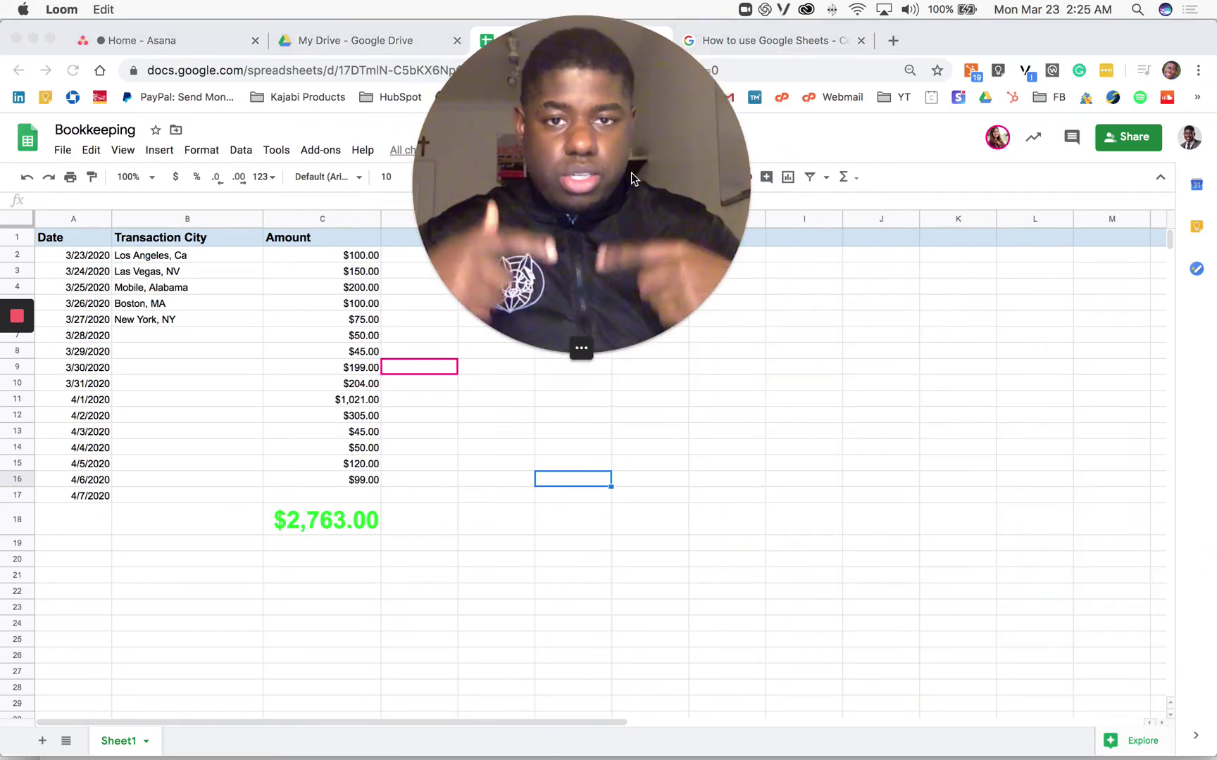
{"action": "mouse_move", "coordinate": [564, 324]}
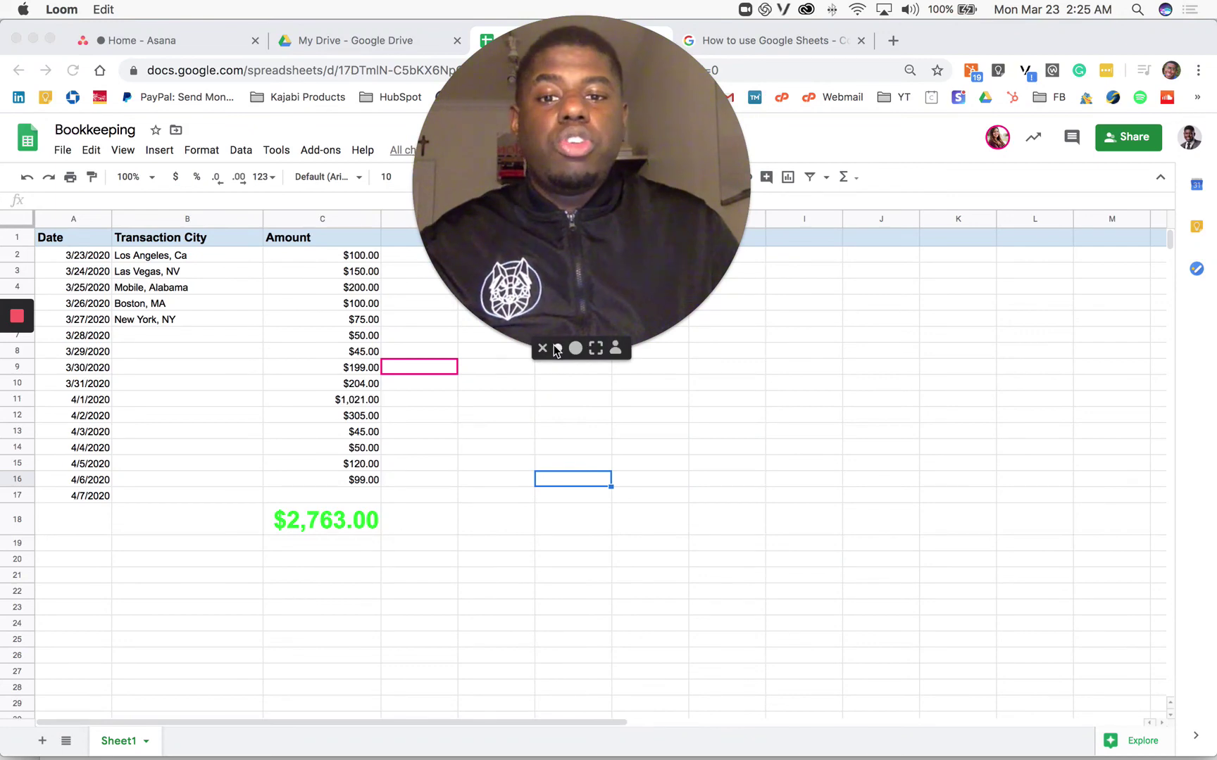
{"action": "left_click", "coordinate": [558, 348]}
{"action": "left_click_drag", "start_coordinate": [497, 232], "coordinate": [1208, 752]}
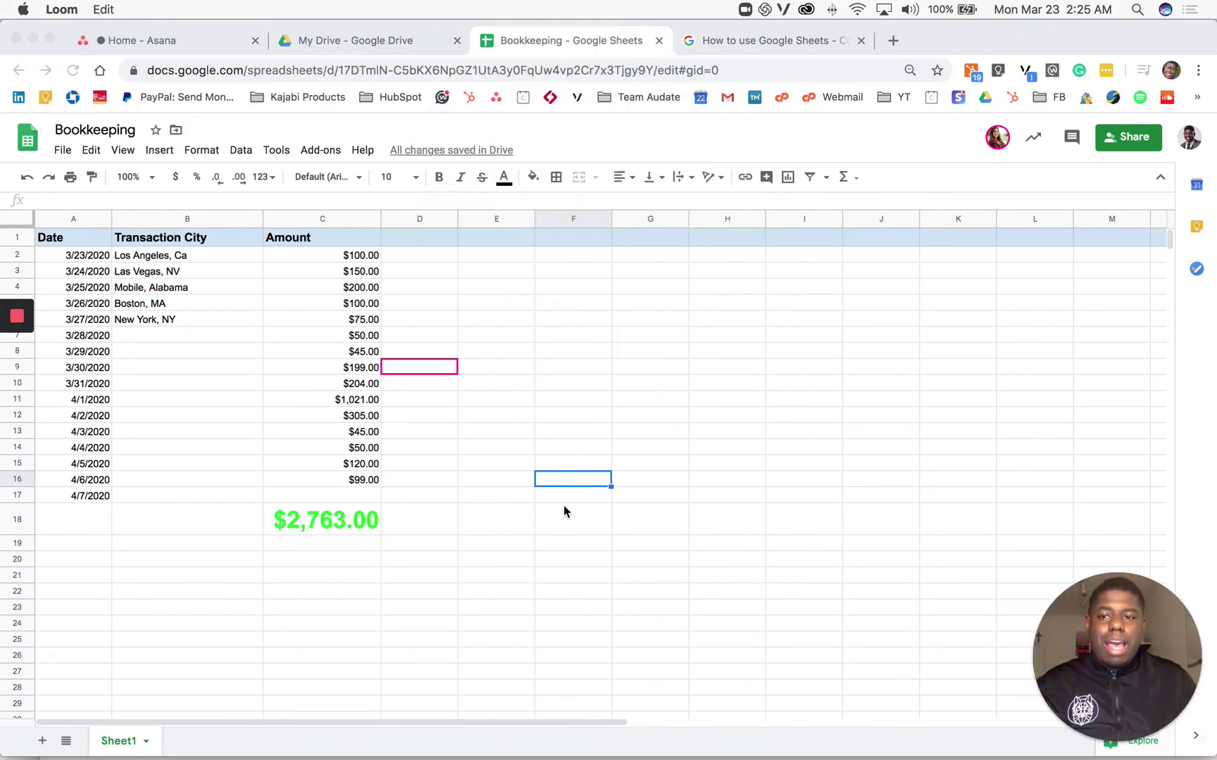
{"action": "scroll", "coordinate": [226, 331], "scroll_direction": "down", "scroll_amount": 2}
{"action": "scroll", "coordinate": [224, 352], "scroll_direction": "up", "scroll_amount": 2}
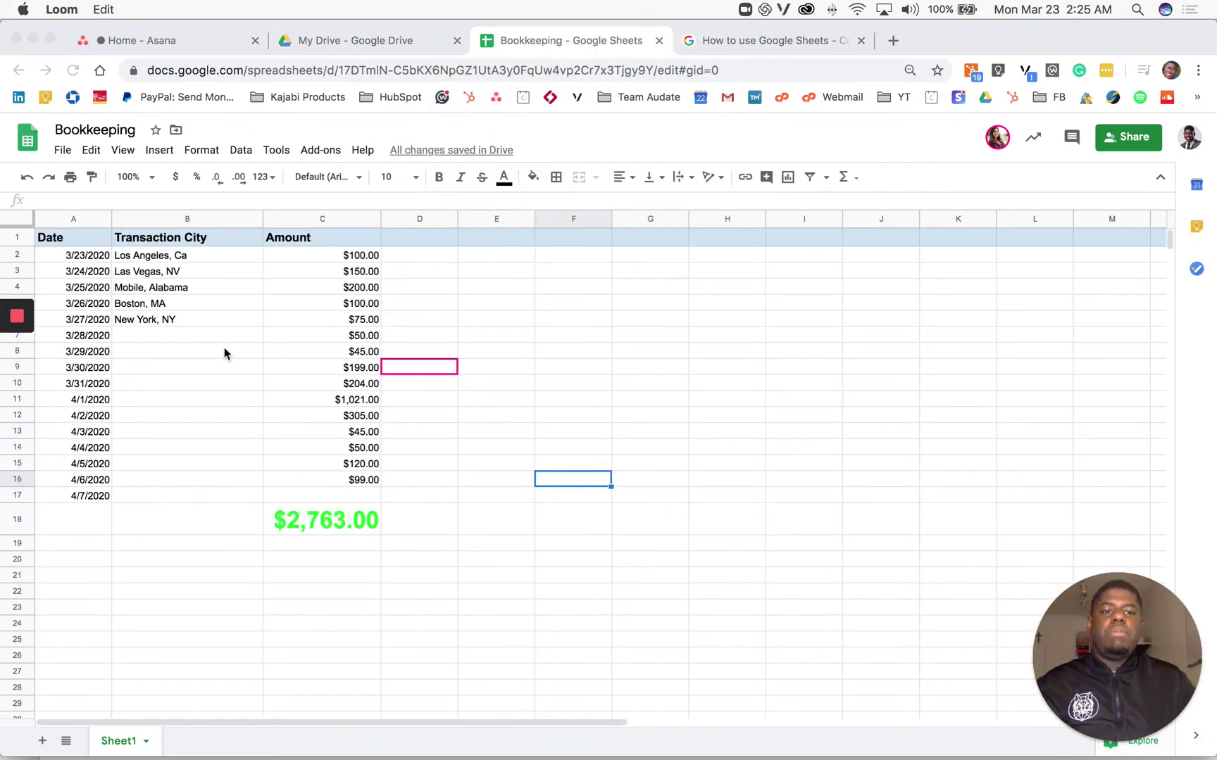
Open the Bookkeeping spreadsheet's version history and select the current version, March 23, 2:25 AM.
{"action": "left_click", "coordinate": [451, 151]}
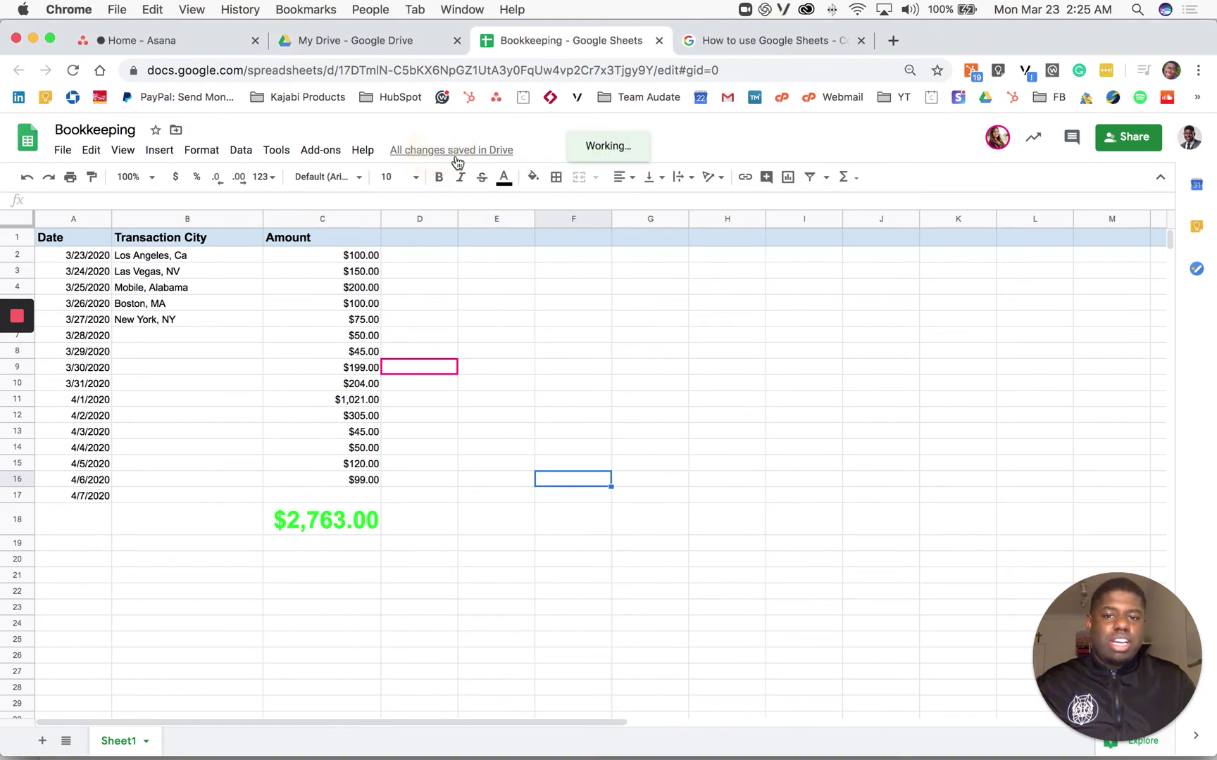
{"action": "left_click_drag", "start_coordinate": [1105, 643], "coordinate": [595, 547]}
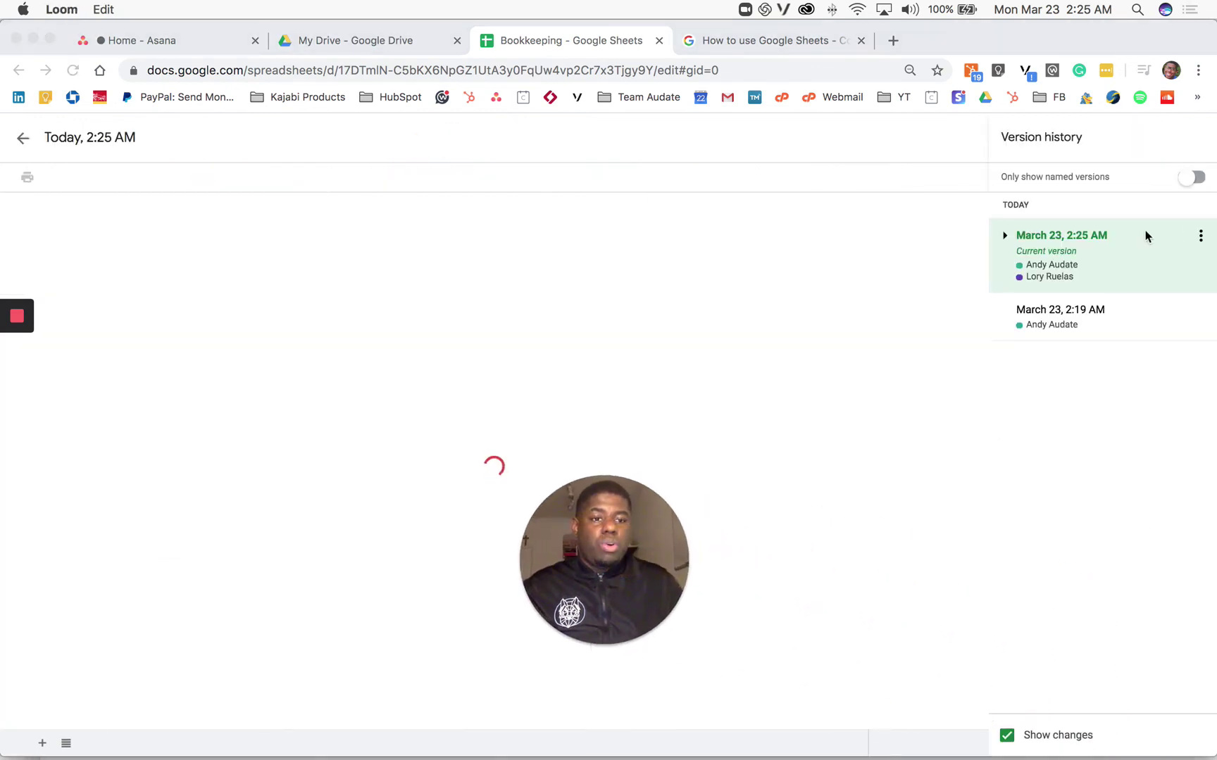
{"action": "left_click", "coordinate": [1093, 277]}
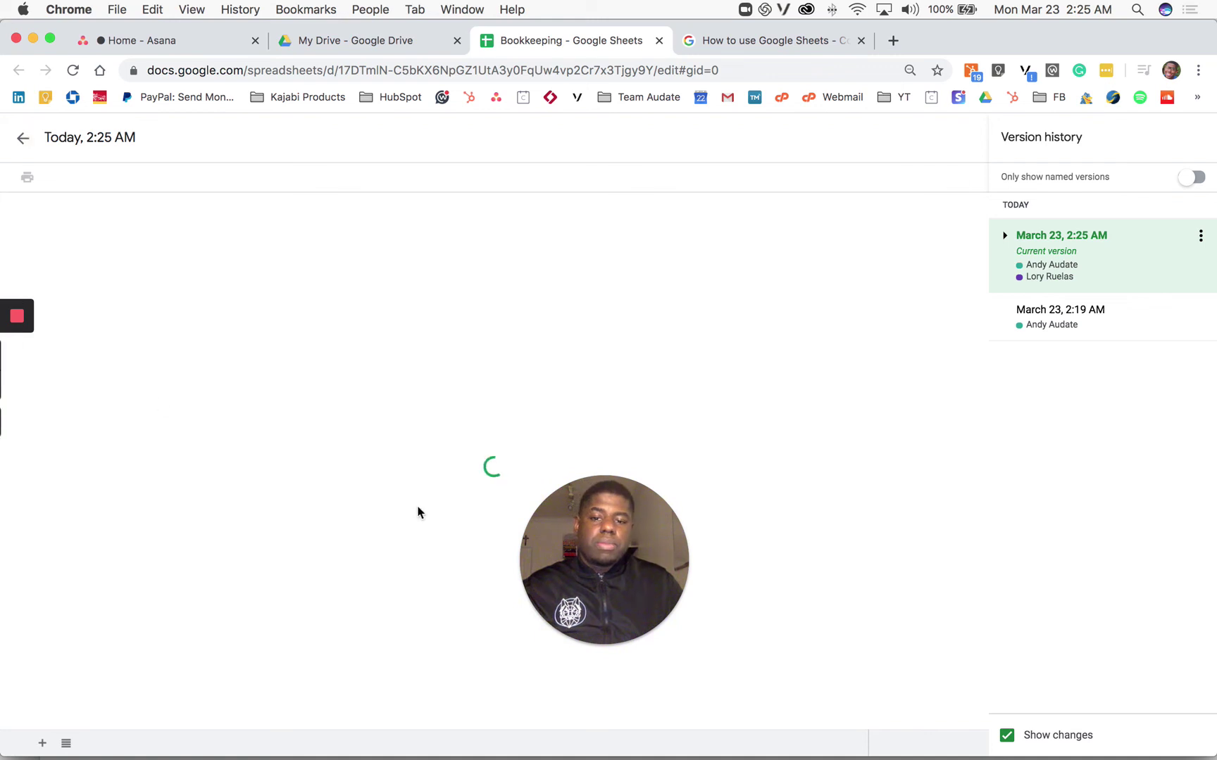
{"action": "left_click", "coordinate": [598, 638]}
{"action": "left_click_drag", "start_coordinate": [603, 498], "coordinate": [546, 209]}
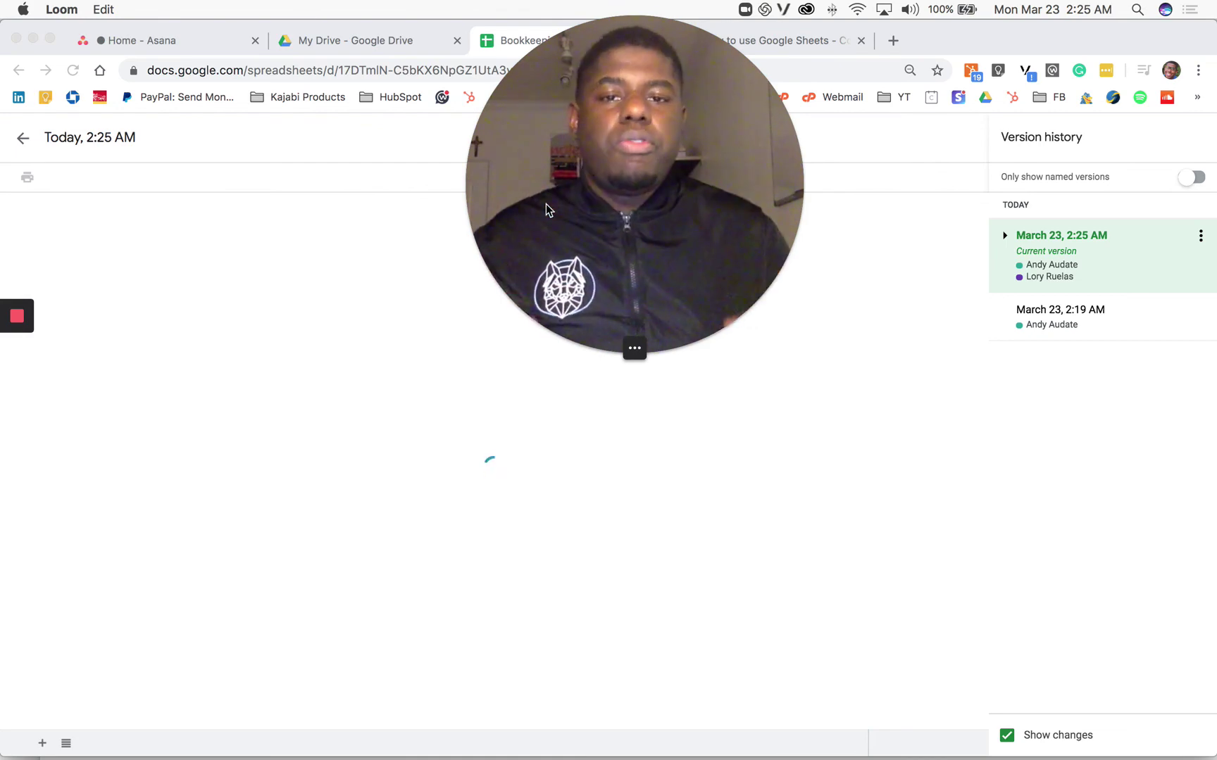
{"action": "left_click", "coordinate": [392, 249]}
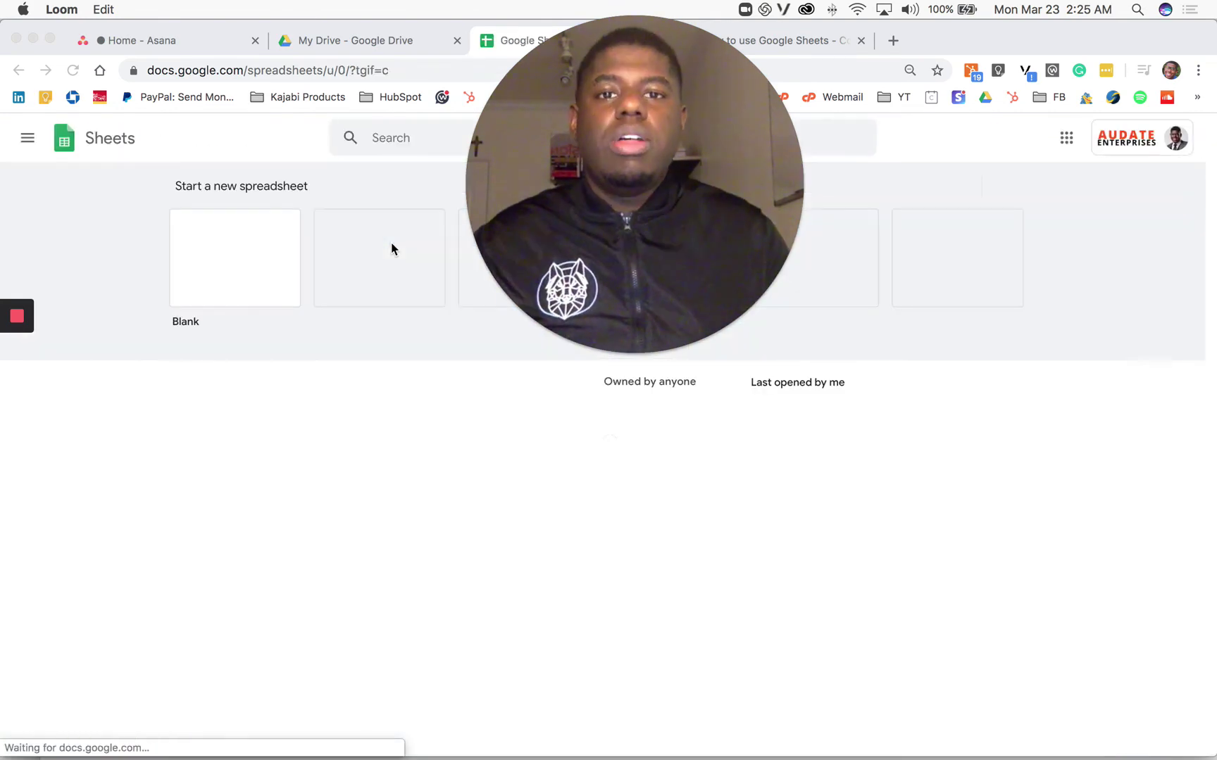